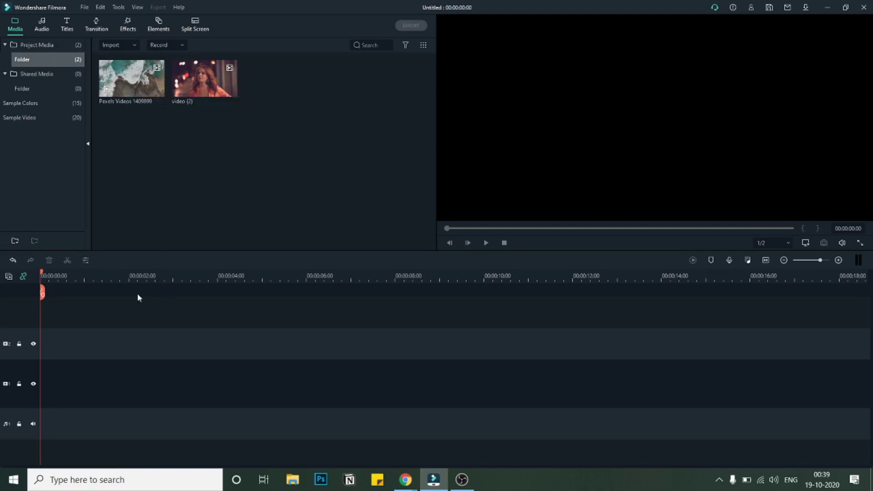
# Place the aerial ocean clip on the timeline, then the woman's video (2) clip after a gap
pyautogui.moveTo(44, 274)
pyautogui.mouseDown()
pyautogui.moveTo(54, 274)
pyautogui.moveTo(28, 275)
pyautogui.mouseUp()
pyautogui.moveTo(132, 86); pyautogui.dragTo(61, 350)
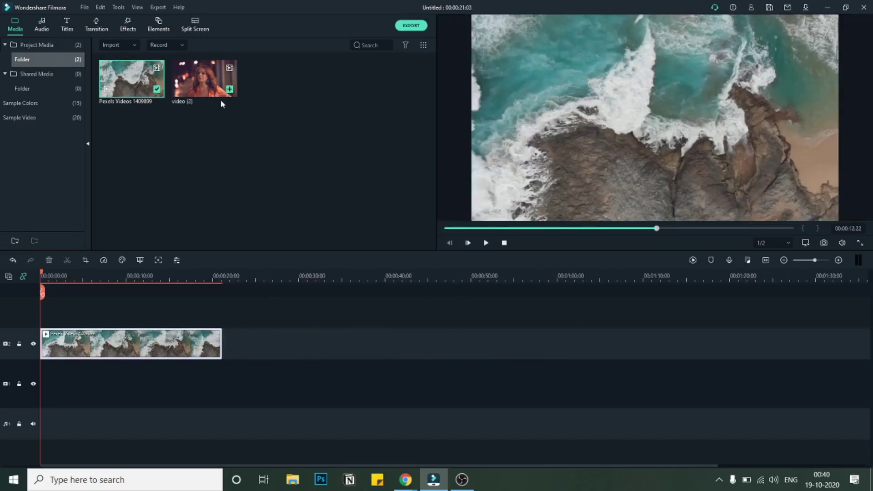
pyautogui.moveTo(215, 93); pyautogui.dragTo(300, 351)
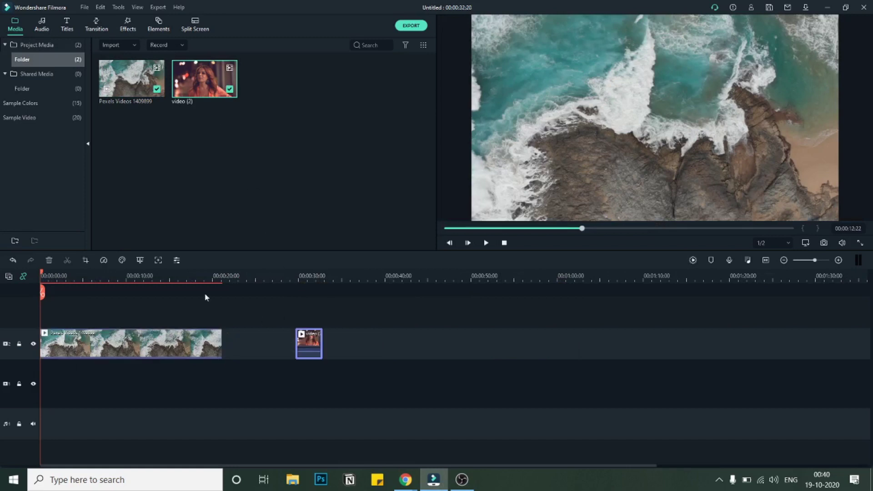
# Position the playhead exactly on the first frame of the video (2) clip
pyautogui.click(142, 282)
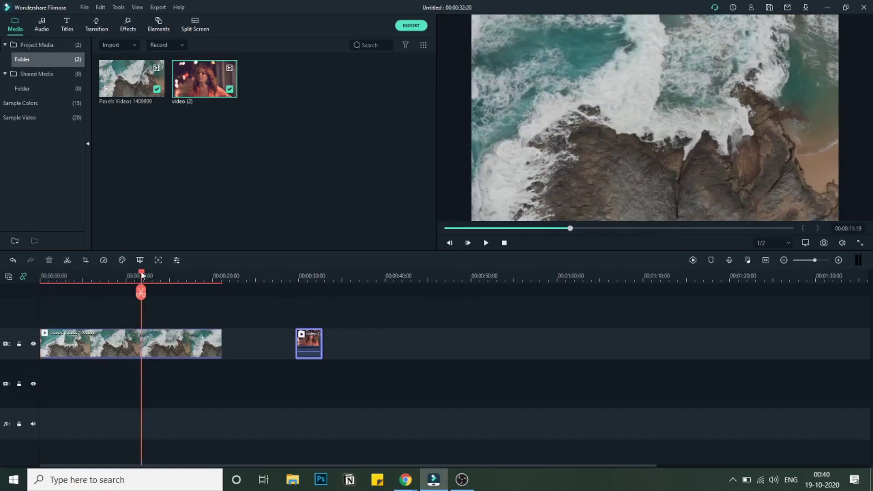
pyautogui.moveTo(142, 275); pyautogui.dragTo(294, 288)
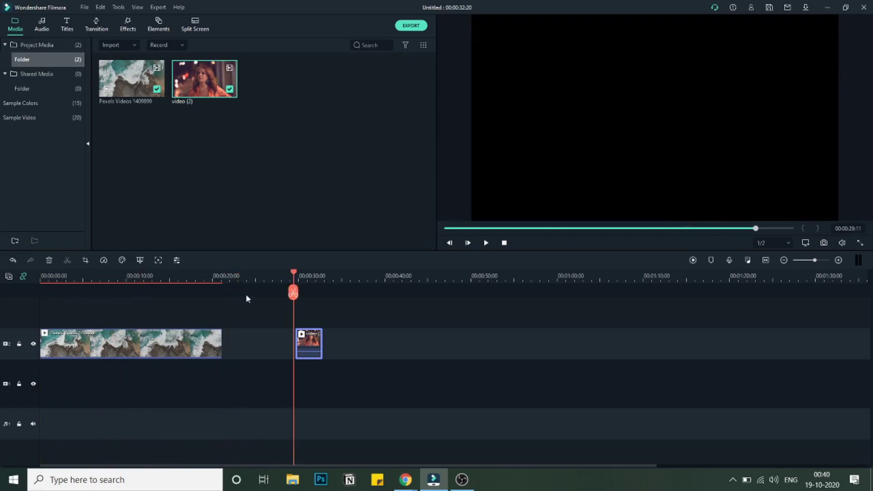
pyautogui.press('Right')
pyautogui.press('Right')
pyautogui.press('Right')
pyautogui.press('Right')
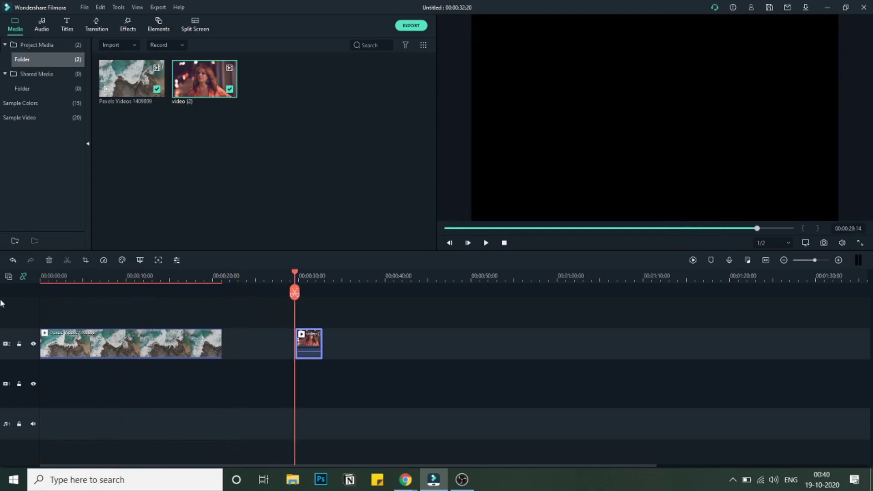
pyautogui.press('Right')
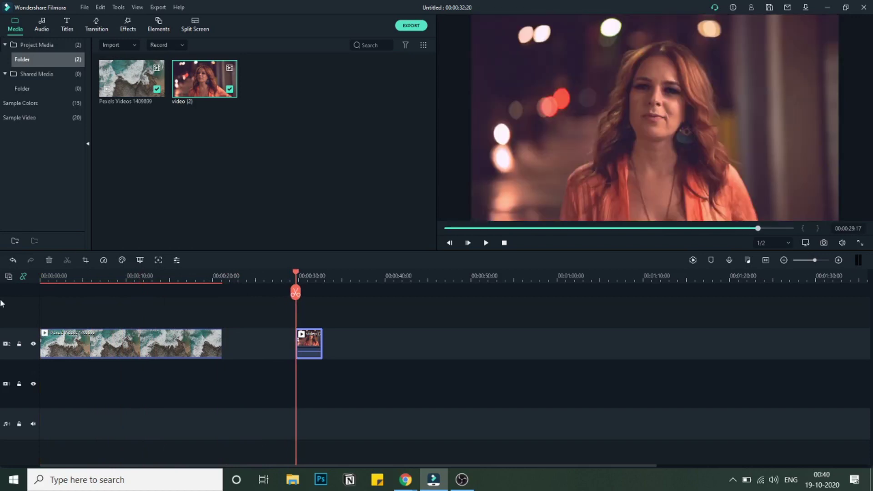
pyautogui.press('Left')
pyautogui.press('Right')
# Capture the woman's first frame as the still Snapshot_42 and check its properties
pyautogui.click(824, 242)
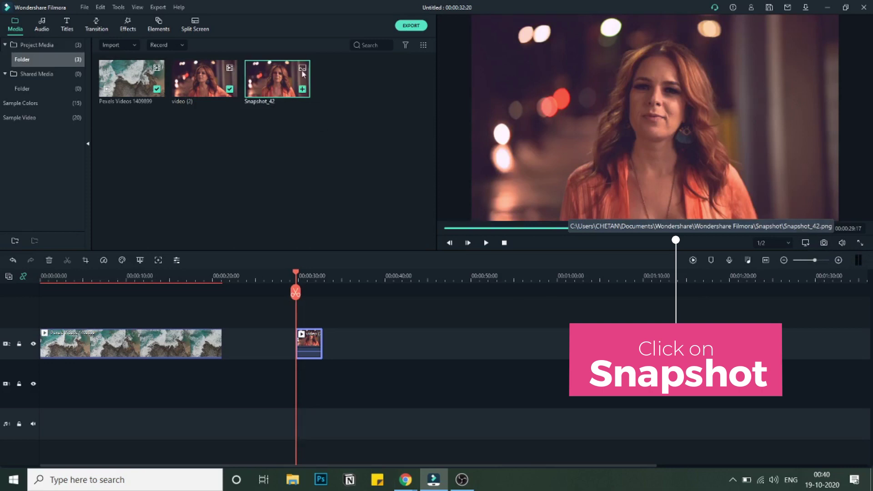
pyautogui.rightClick(286, 84)
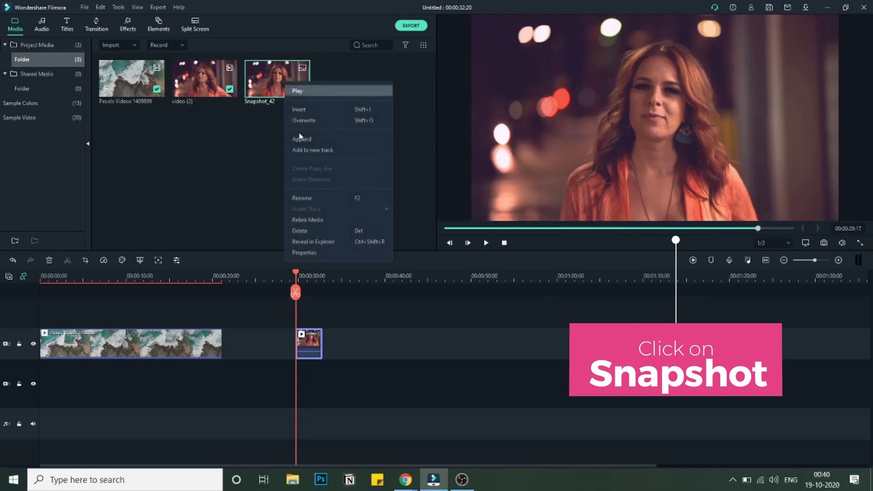
pyautogui.click(304, 253)
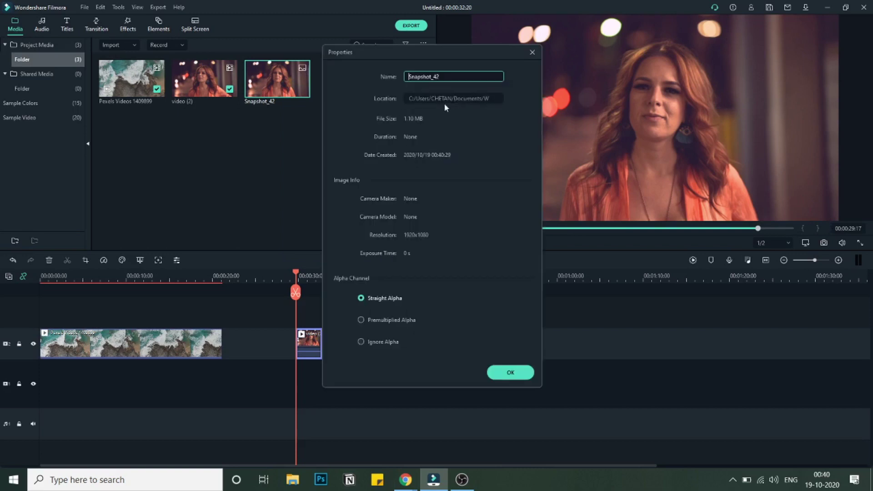
pyautogui.click(532, 53)
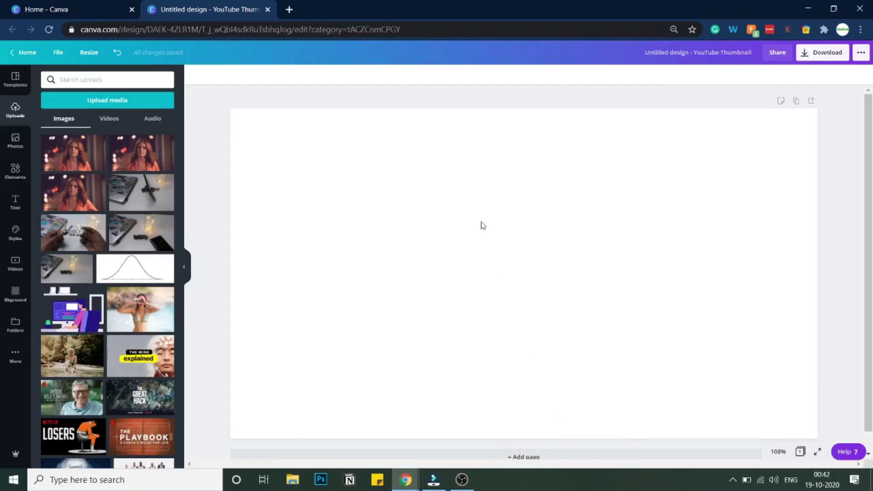
# Add the woman's snapshot from Uploads and stretch it to cover the 1280×720 page
pyautogui.click(16, 78)
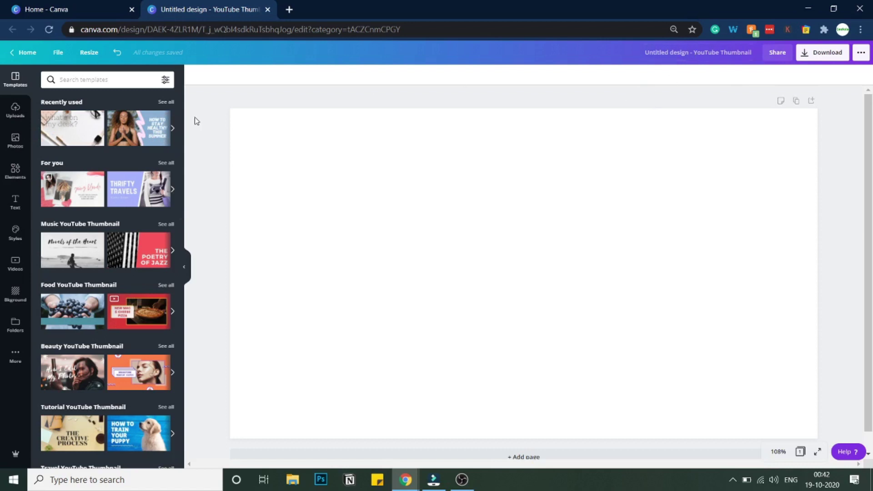
pyautogui.click(13, 110)
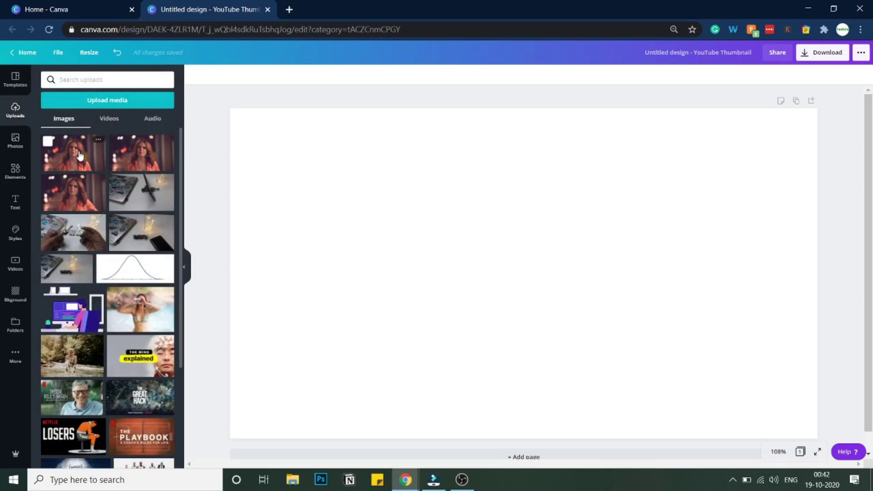
pyautogui.click(79, 155)
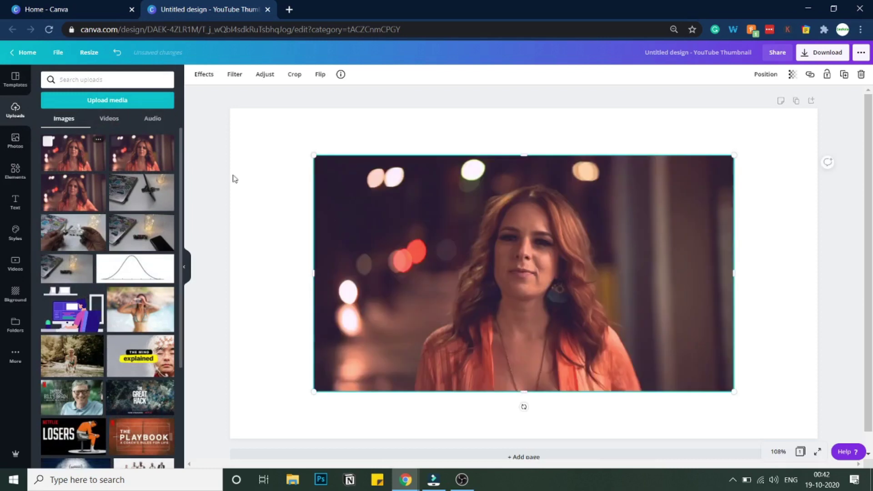
pyautogui.click(6, 84)
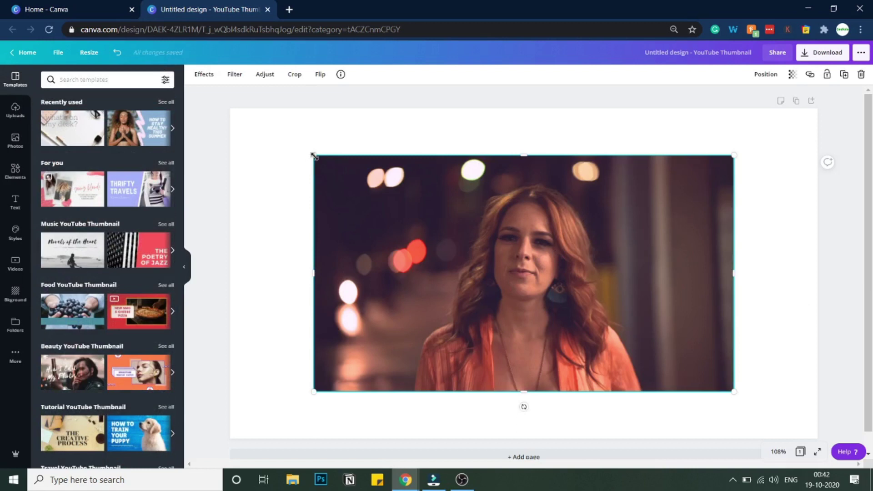
pyautogui.moveTo(312, 153); pyautogui.dragTo(229, 115)
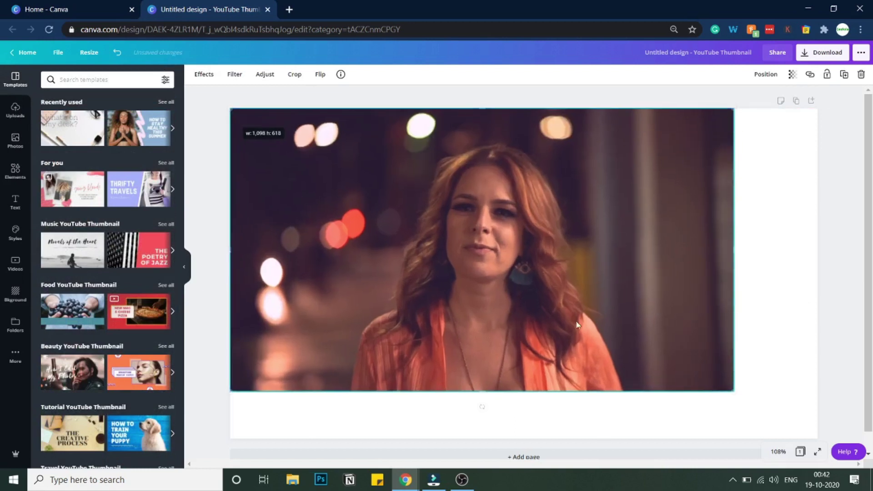
pyautogui.moveTo(734, 392); pyautogui.dragTo(813, 440)
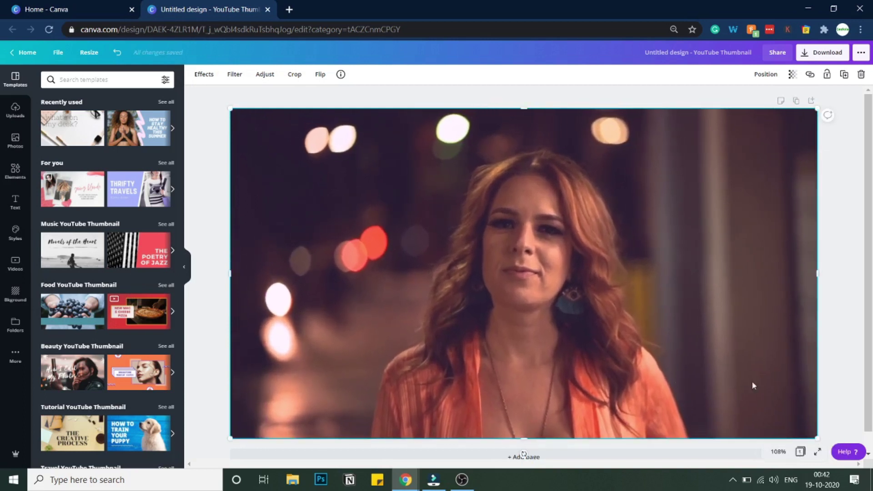
pyautogui.click(830, 223)
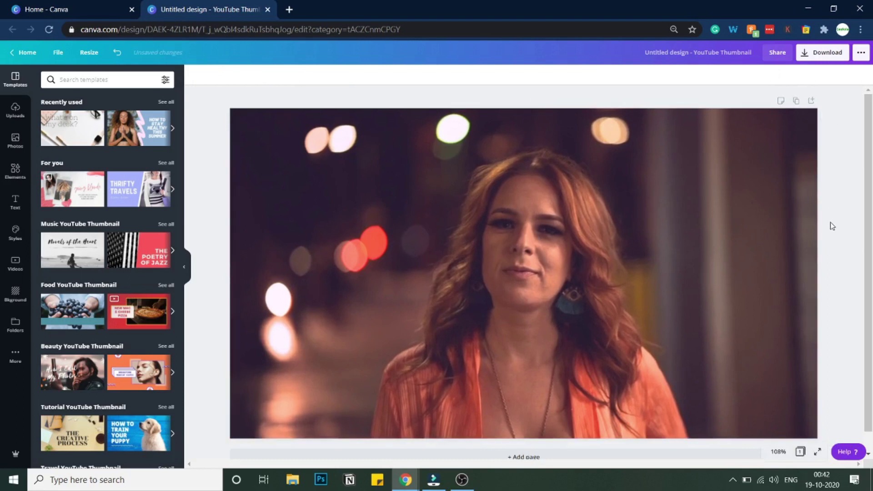
# Remove the background behind the woman with the Background Remover effect
pyautogui.click(539, 199)
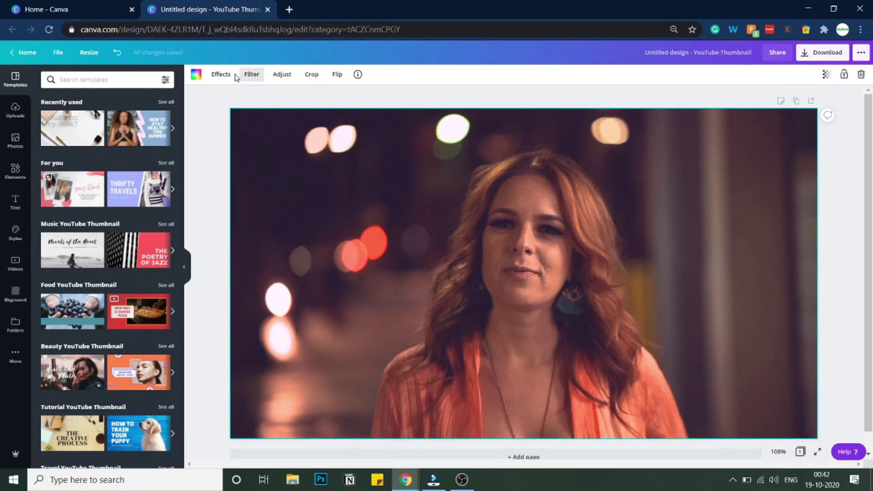
pyautogui.click(219, 78)
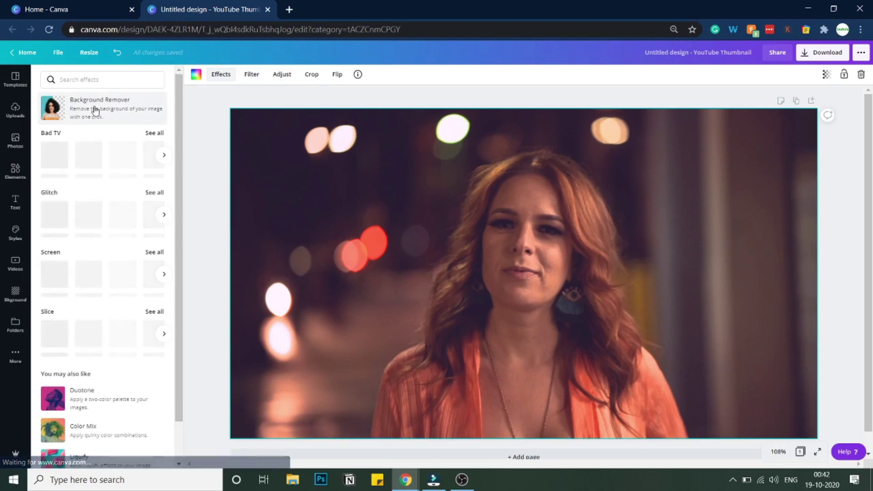
pyautogui.click(95, 110)
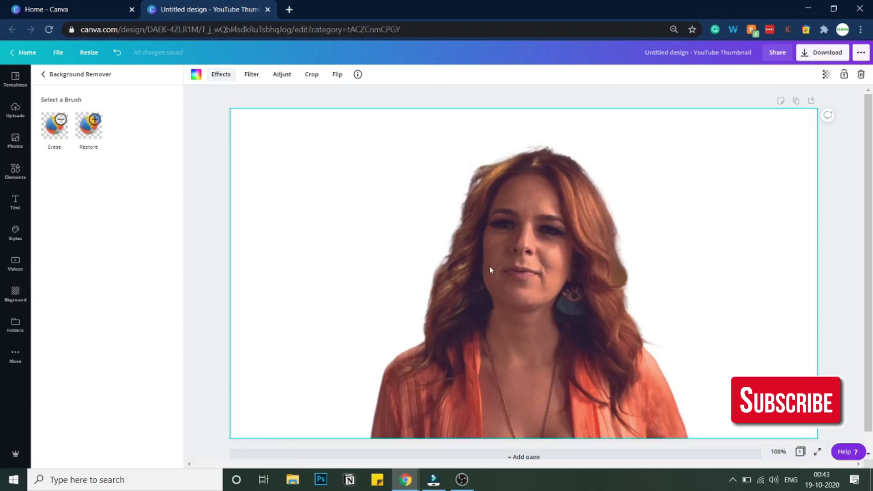
# Set the download to PNG with a transparent background
pyautogui.click(823, 58)
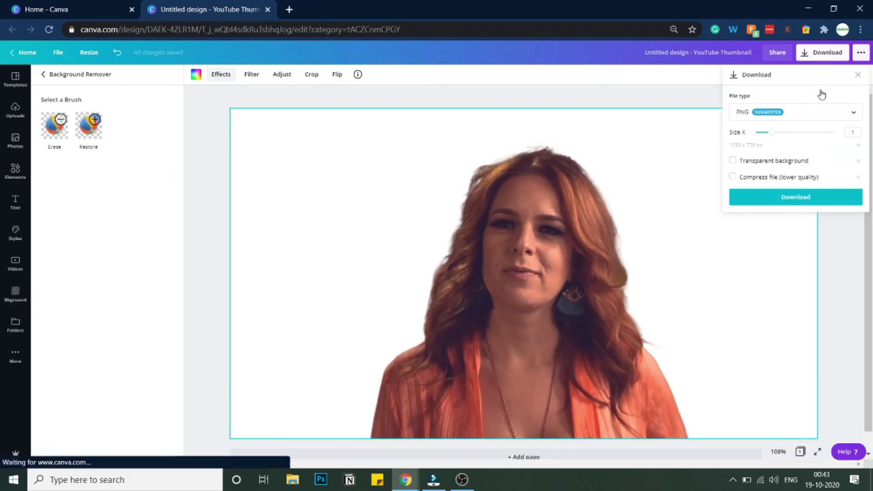
pyautogui.click(733, 161)
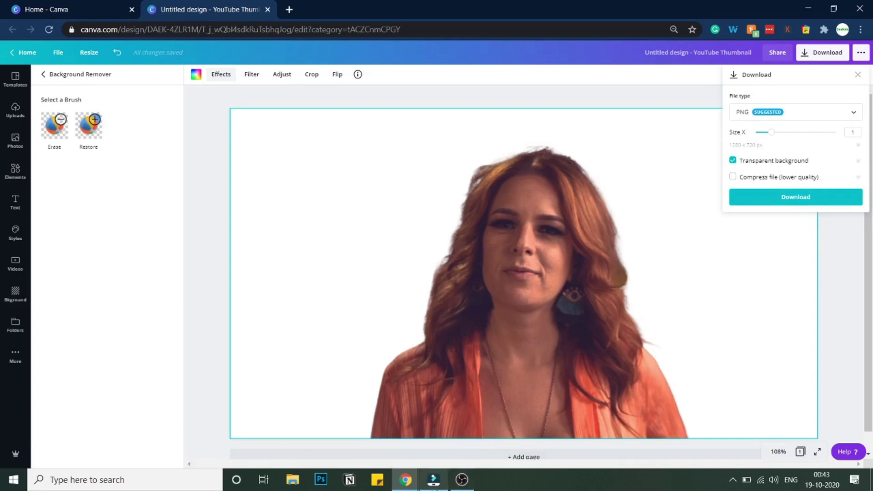
pyautogui.click(433, 480)
# Import Untitled design (48) and place it on a new upper track
pyautogui.click(342, 158)
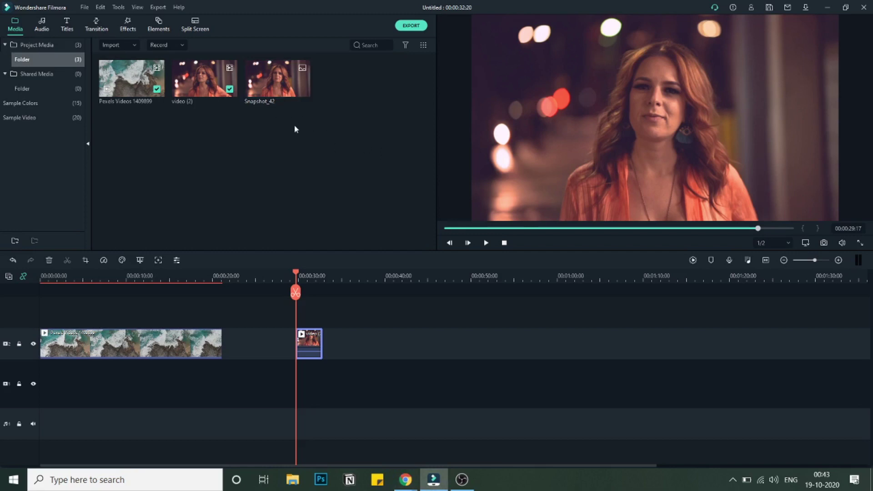
pyautogui.doubleClick(348, 146)
pyautogui.doubleClick(349, 146)
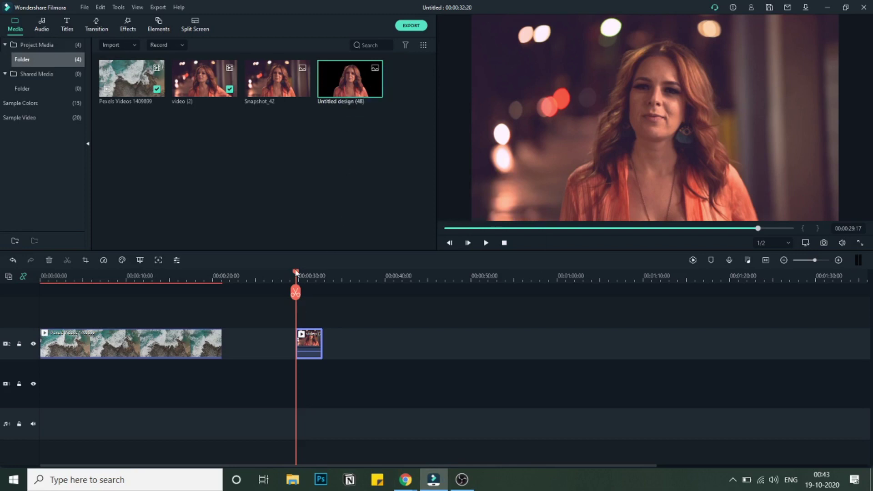
pyautogui.moveTo(296, 272)
pyautogui.mouseDown()
pyautogui.moveTo(339, 272)
pyautogui.moveTo(291, 274)
pyautogui.mouseUp()
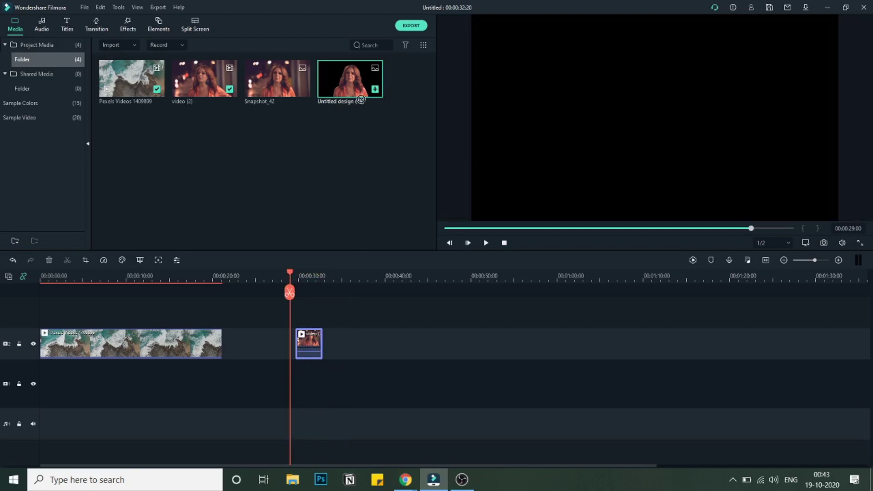
pyautogui.moveTo(360, 91); pyautogui.dragTo(379, 314)
# Delete the ocean and woman clips, then preview the cutout around 00:00:38
pyautogui.click(309, 361)
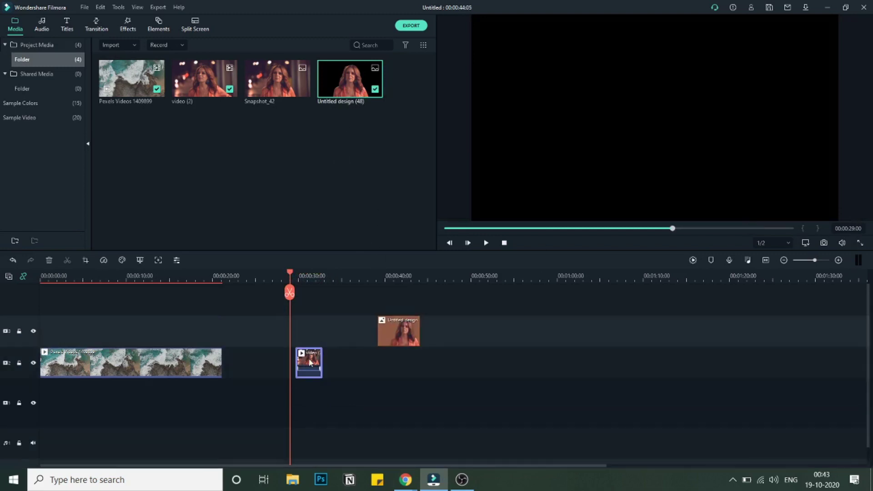
pyautogui.moveTo(382, 382); pyautogui.dragTo(157, 358)
pyautogui.press('Delete')
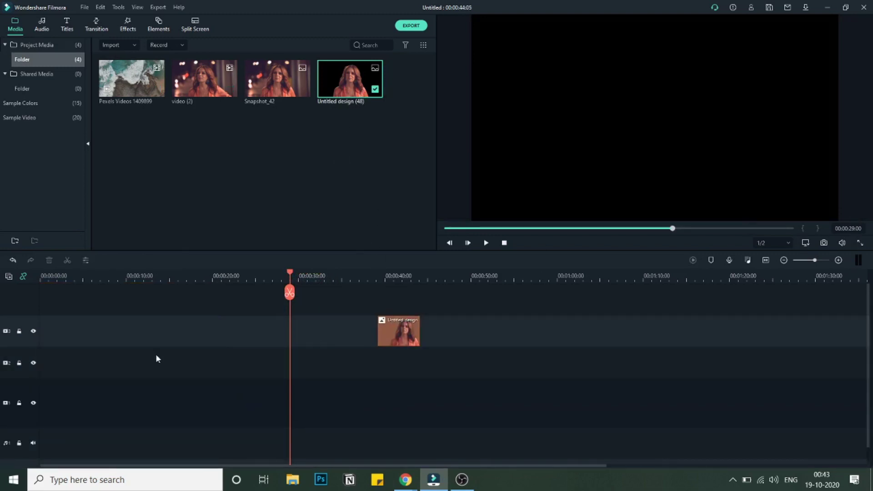
pyautogui.click(373, 281)
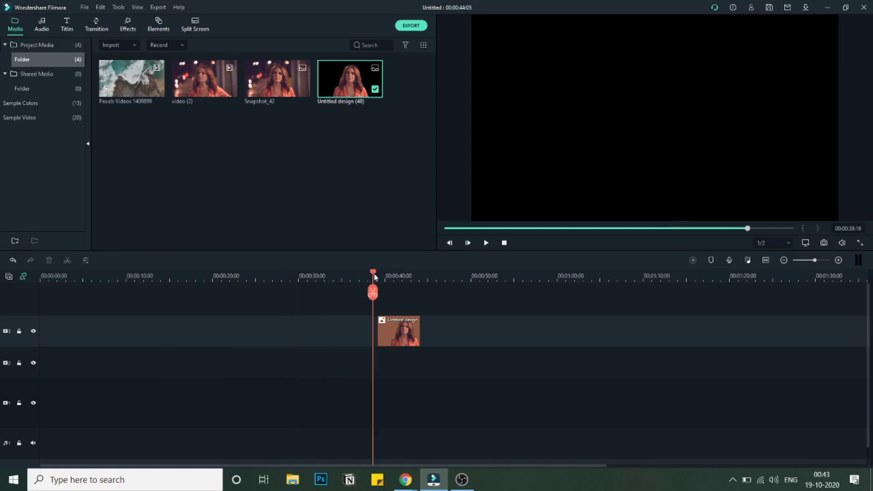
pyautogui.moveTo(375, 277)
pyautogui.mouseDown()
pyautogui.moveTo(396, 274)
pyautogui.moveTo(363, 283)
pyautogui.mouseUp()
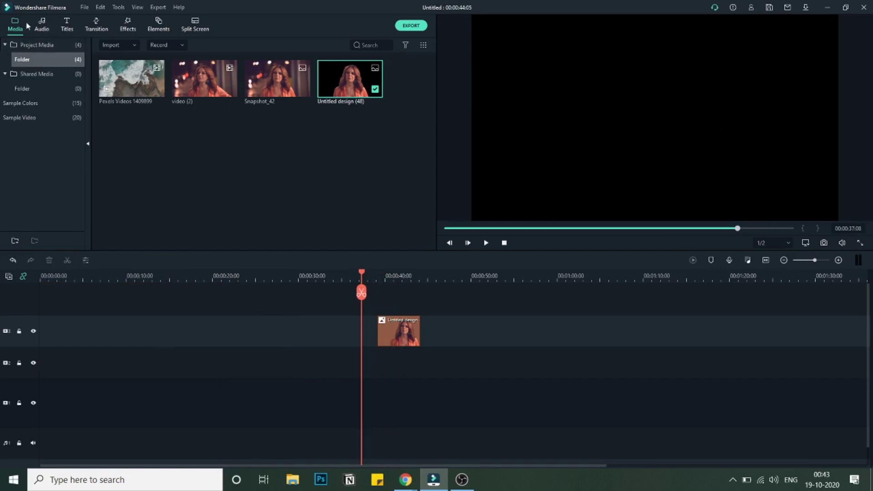
pyautogui.click(15, 107)
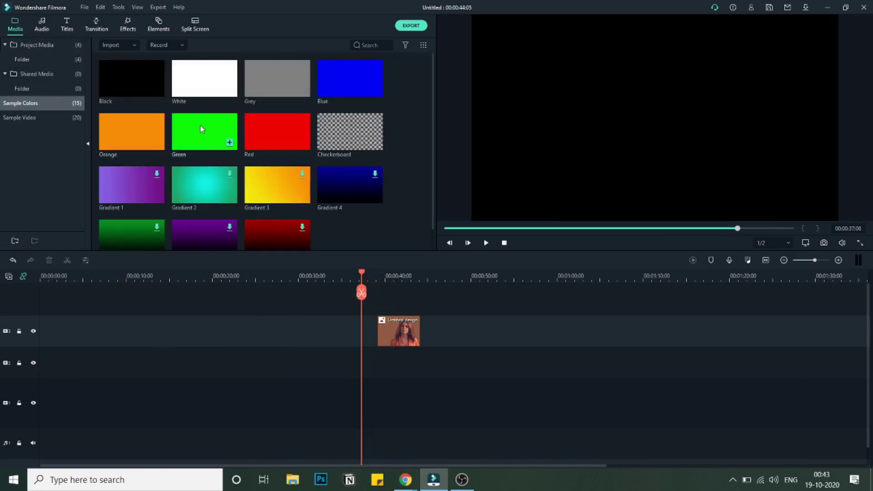
# Lay a Green sample colour clip beneath the cutout image
pyautogui.moveTo(291, 252); pyautogui.dragTo(382, 369)
pyautogui.click(378, 272)
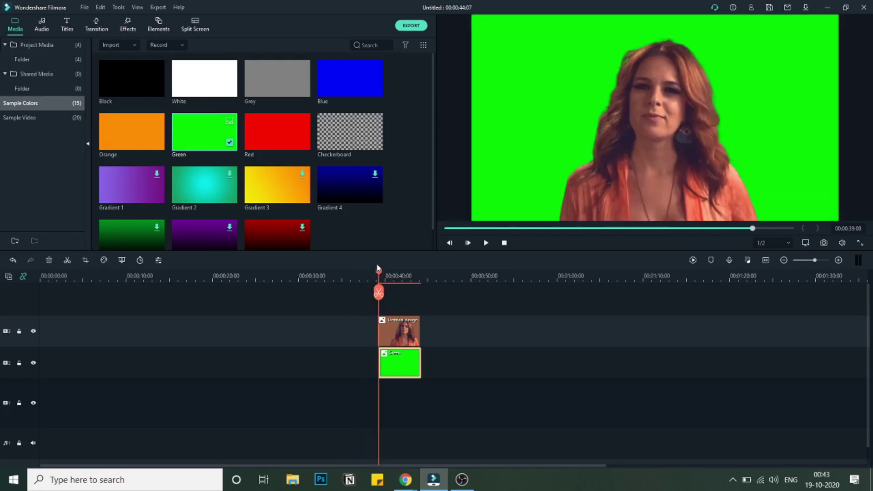
pyautogui.moveTo(379, 273)
pyautogui.mouseDown()
pyautogui.moveTo(395, 278)
pyautogui.moveTo(364, 282)
pyautogui.mouseUp()
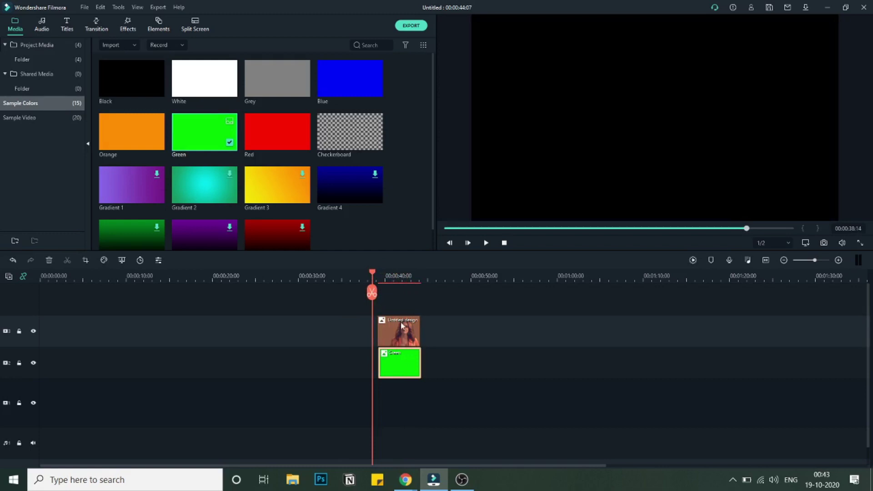
# Extend both stacked clips by about four seconds and move them to 00:00
pyautogui.moveTo(421, 331); pyautogui.dragTo(455, 331)
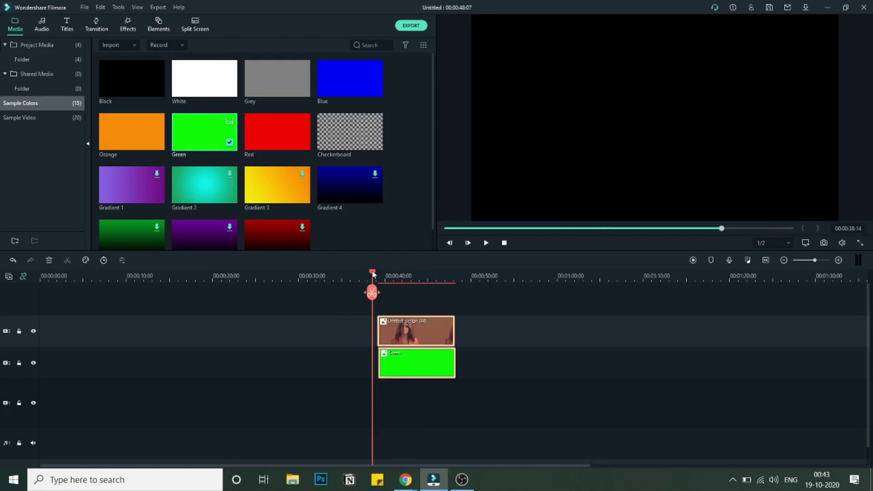
pyautogui.moveTo(374, 276); pyautogui.dragTo(315, 282)
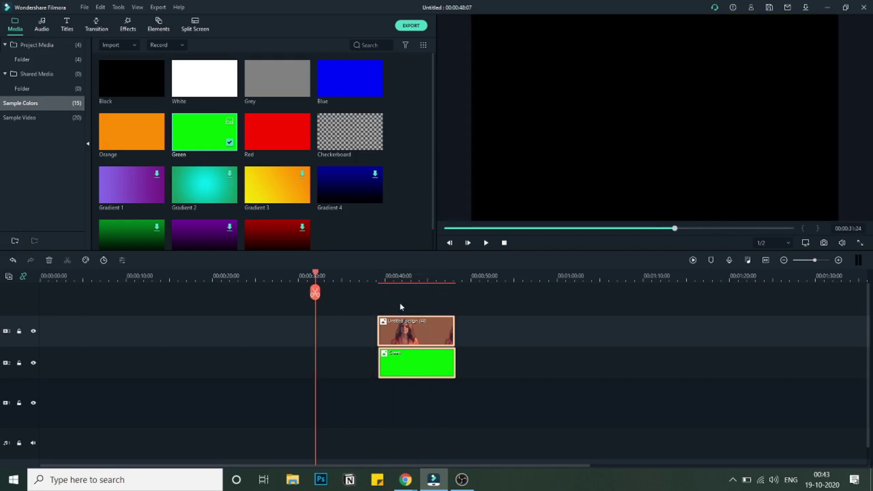
pyautogui.moveTo(415, 329); pyautogui.dragTo(31, 331)
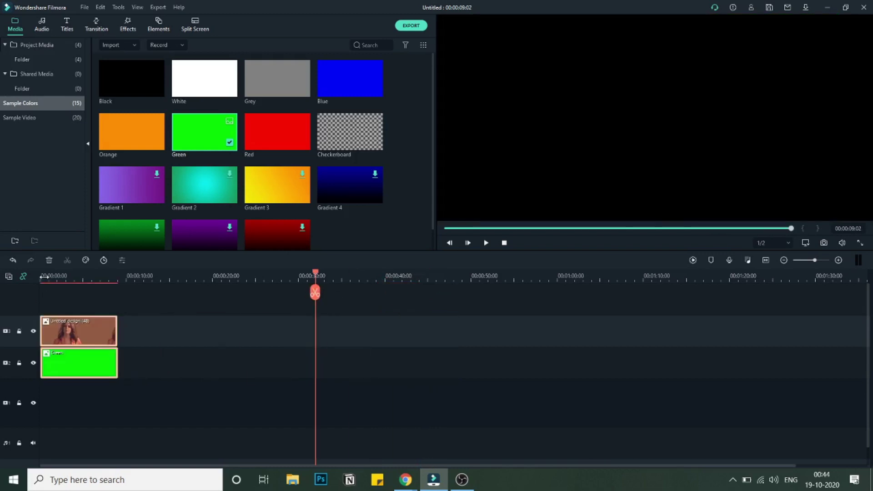
pyautogui.moveTo(46, 276); pyautogui.dragTo(23, 301)
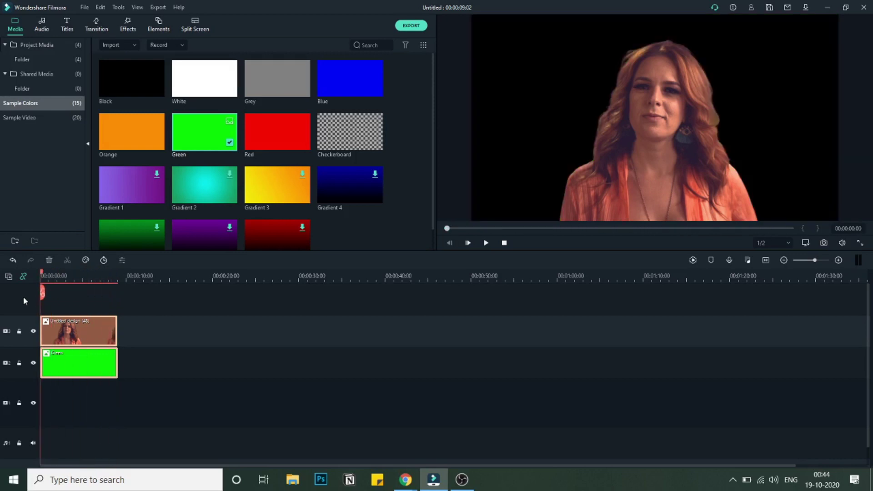
# Apply the Down Up 1 preset animation to the Untitled design (48) cutout clip
pyautogui.doubleClick(83, 332)
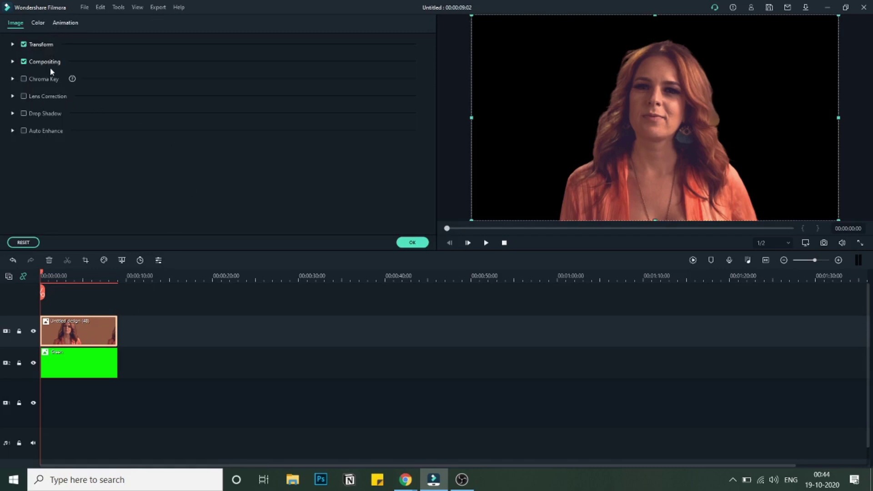
pyautogui.click(63, 24)
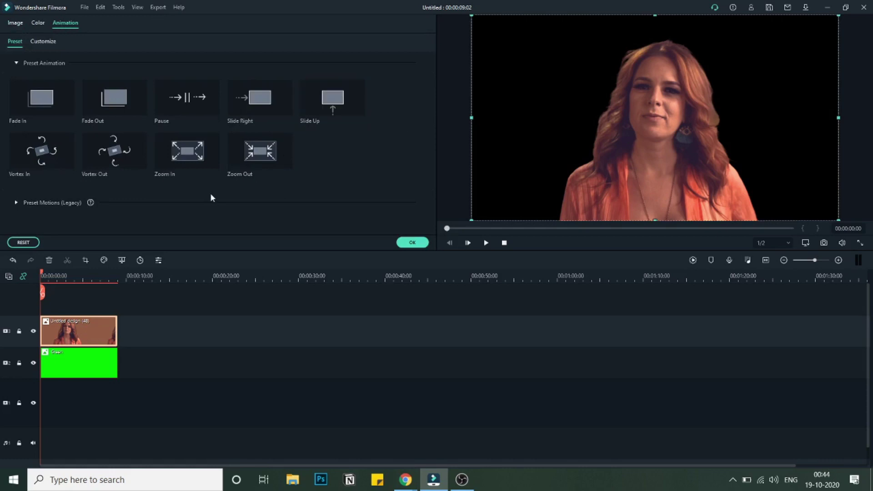
pyautogui.click(15, 203)
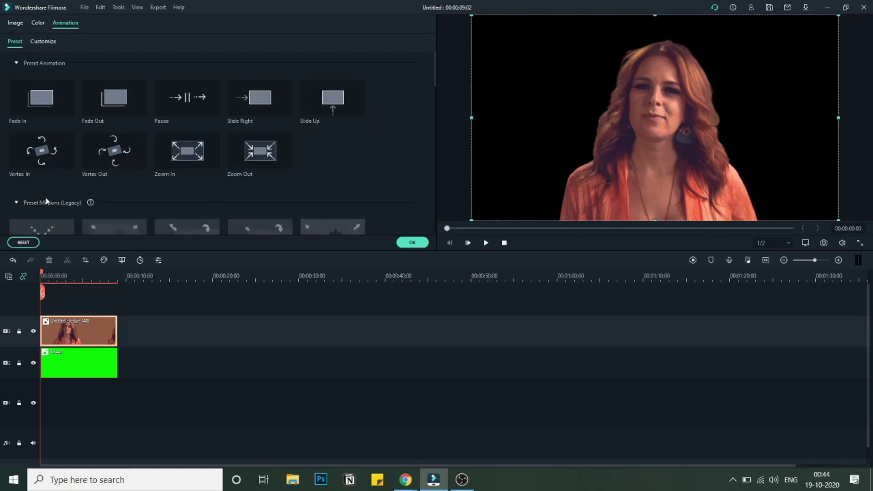
pyautogui.scroll(-6, 91, 191)
pyautogui.scroll(6, 99, 187)
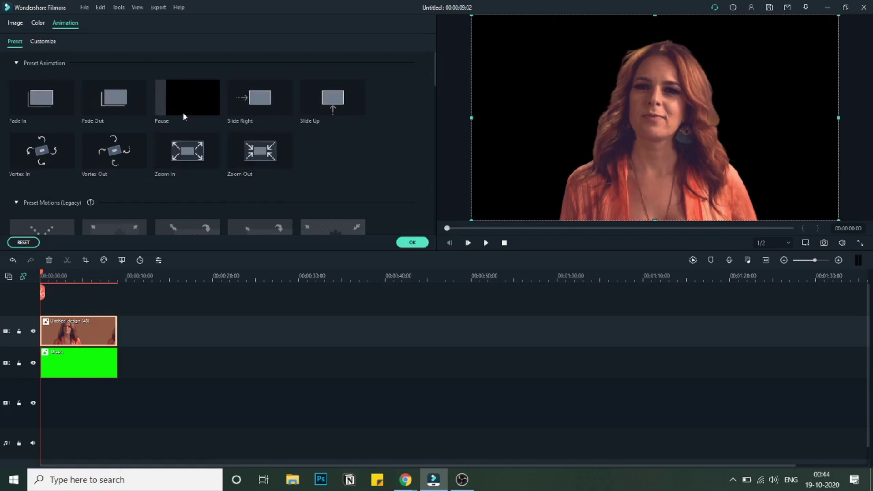
pyautogui.scroll(-5, 201, 173)
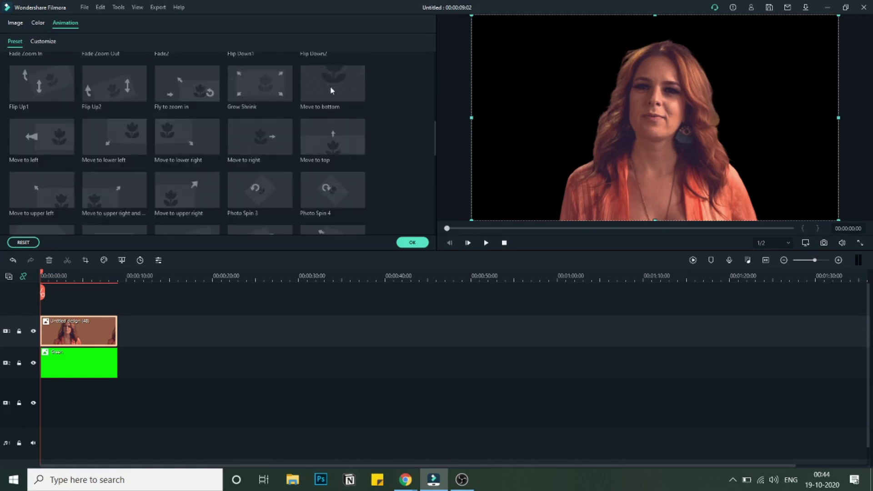
pyautogui.scroll(3, 325, 133)
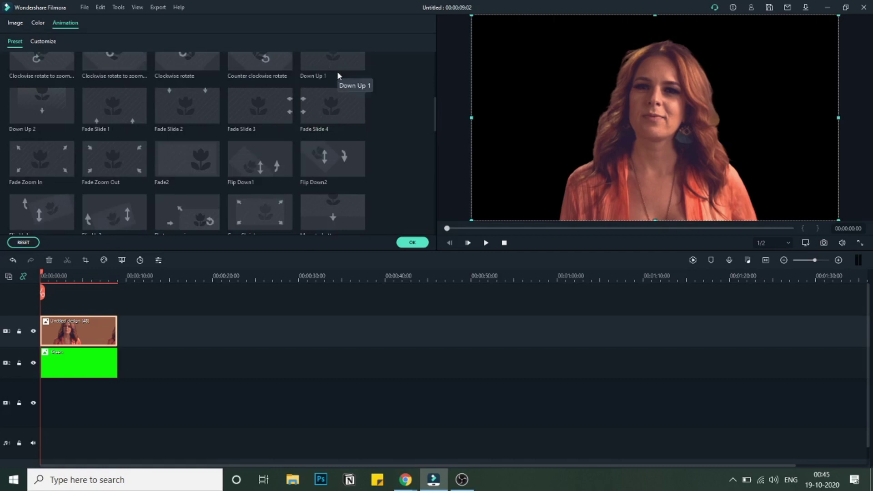
pyautogui.doubleClick(344, 65)
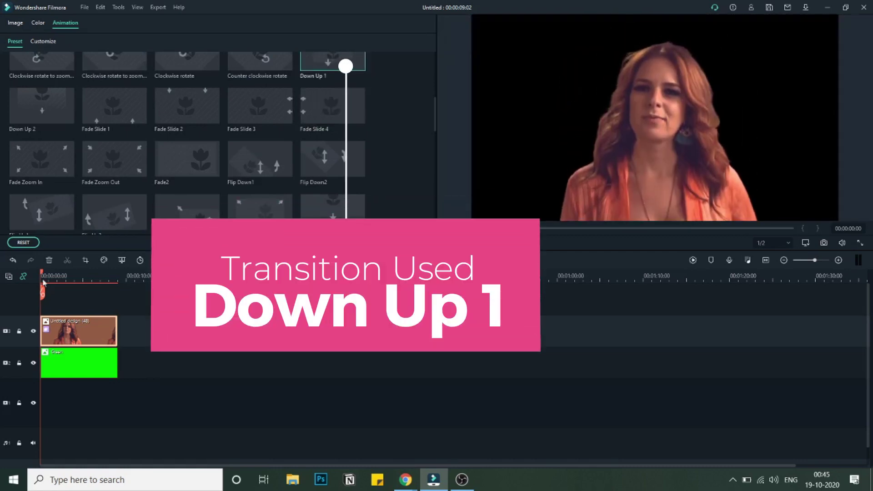
pyautogui.click(411, 243)
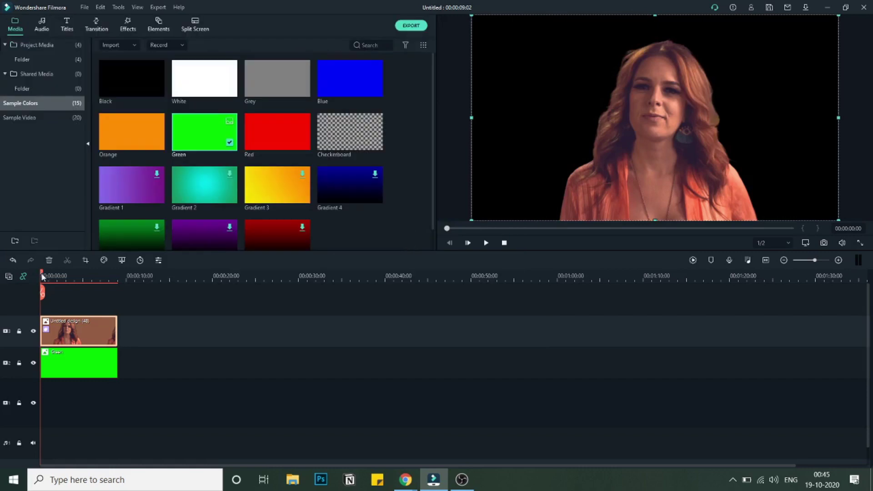
# Scrub to about five seconds to review the animated cutout
pyautogui.moveTo(43, 277); pyautogui.dragTo(119, 290)
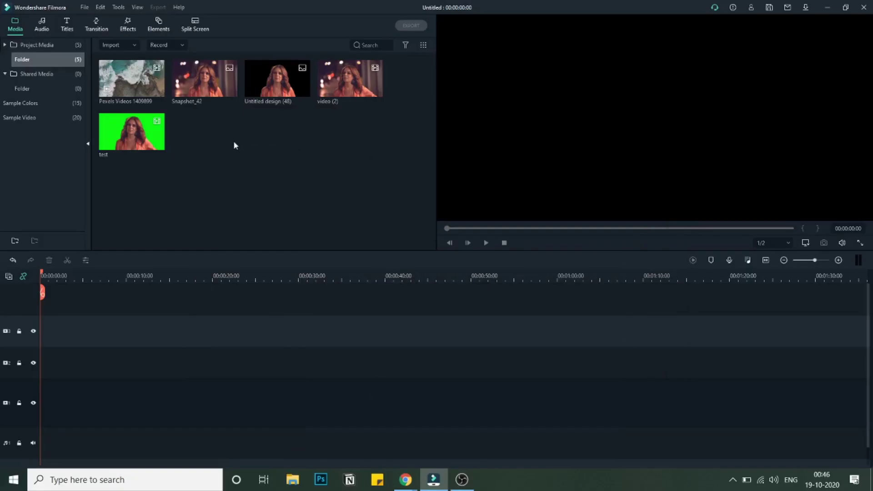
pyautogui.moveTo(111, 137)
# Add the Pexels ocean clip and video (2), snapping video (2) directly after it
pyautogui.moveTo(134, 95)
pyautogui.moveTo(134, 93); pyautogui.dragTo(33, 381)
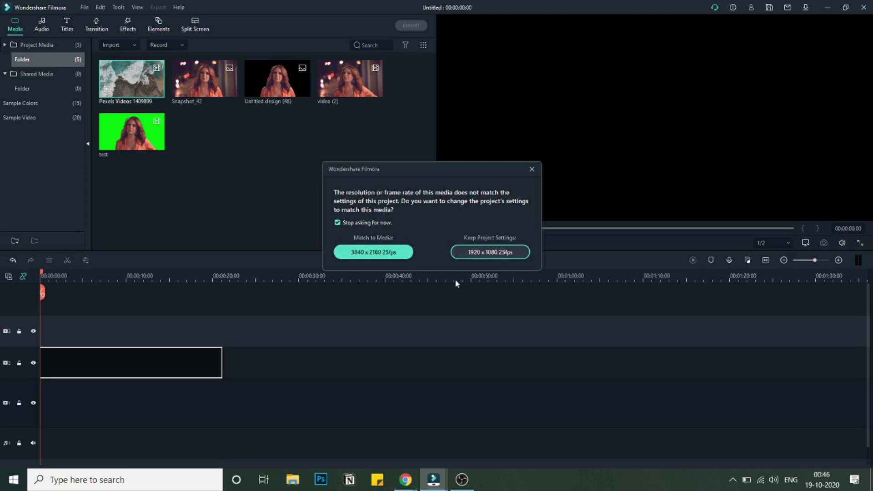
pyautogui.click(405, 252)
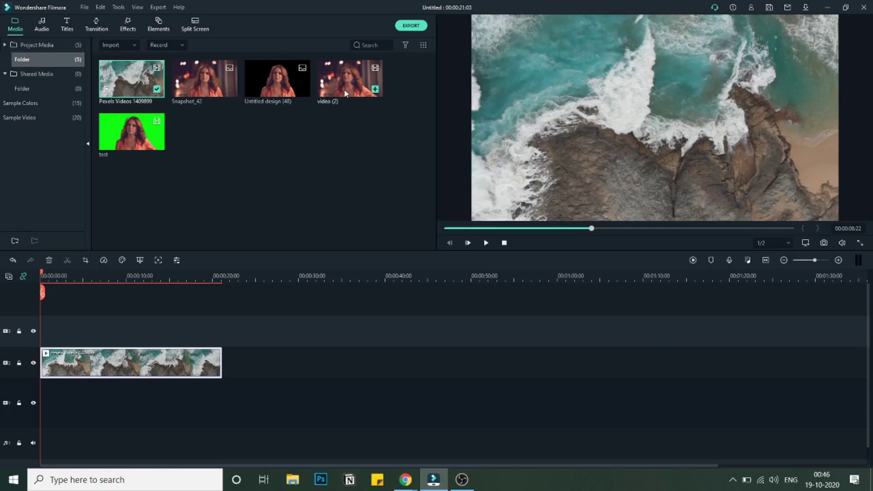
pyautogui.moveTo(346, 94); pyautogui.dragTo(226, 357)
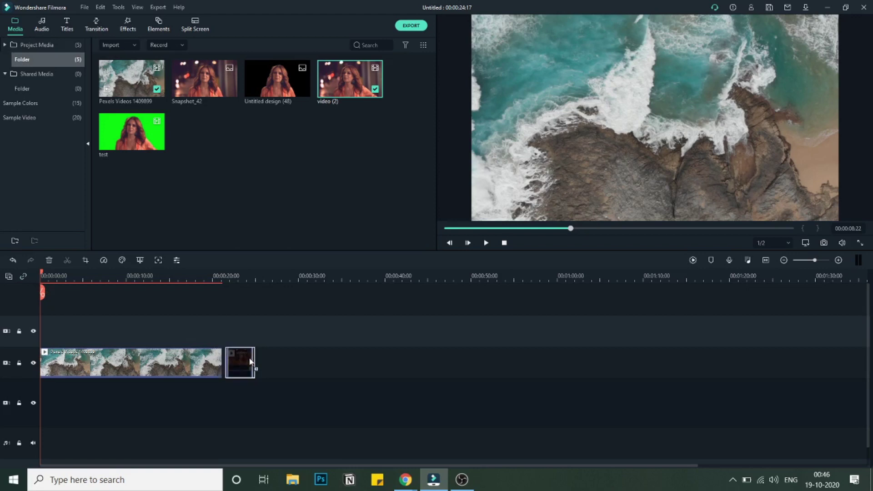
pyautogui.rightClick(371, 335)
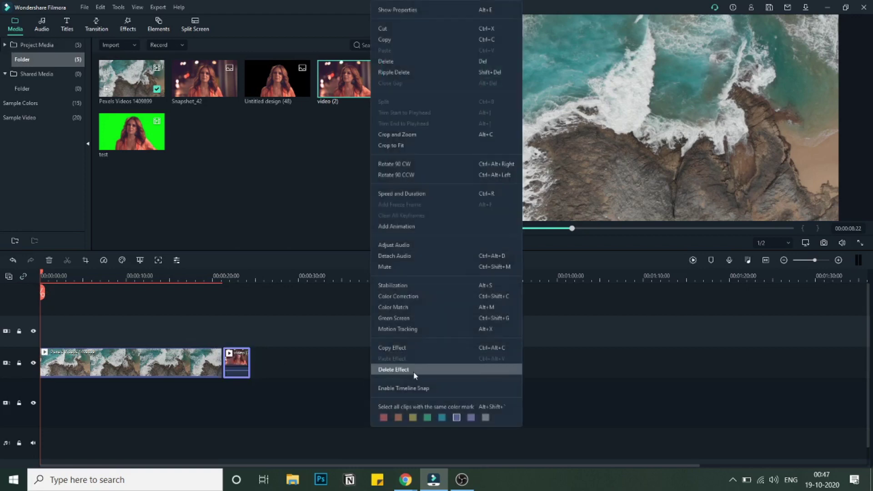
pyautogui.click(413, 389)
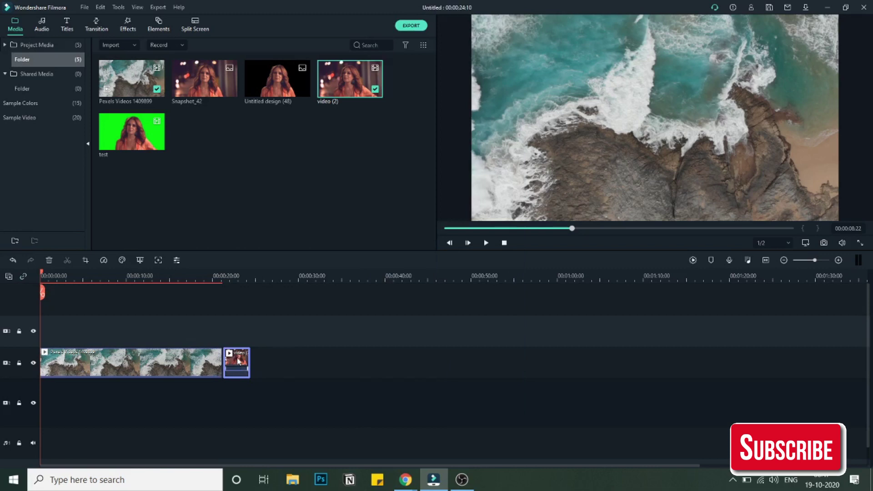
pyautogui.moveTo(242, 358); pyautogui.dragTo(231, 356)
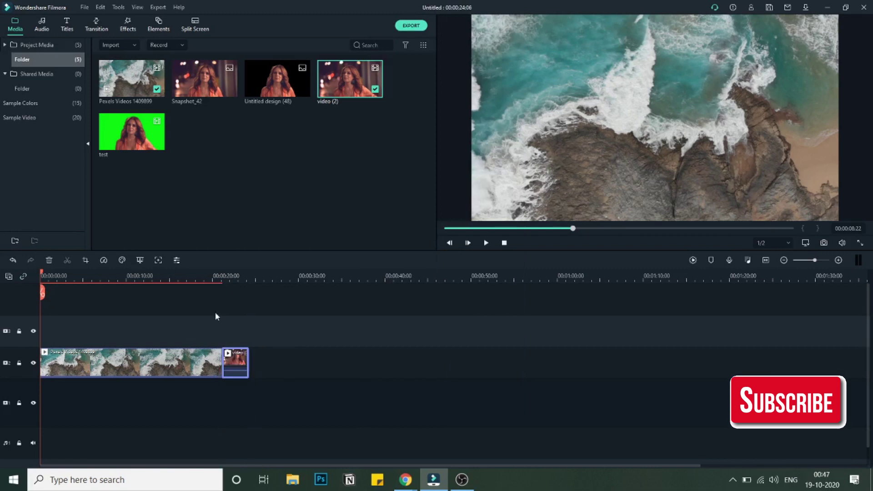
# Split the ocean clip at 00:00:04:24 and delete the remainder
pyautogui.scroll(3, 248, 275)
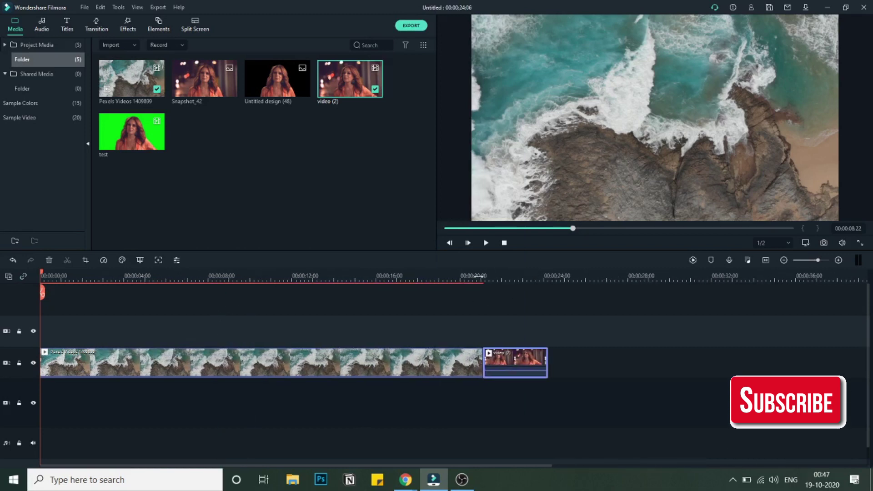
pyautogui.click(537, 281)
pyautogui.click(235, 278)
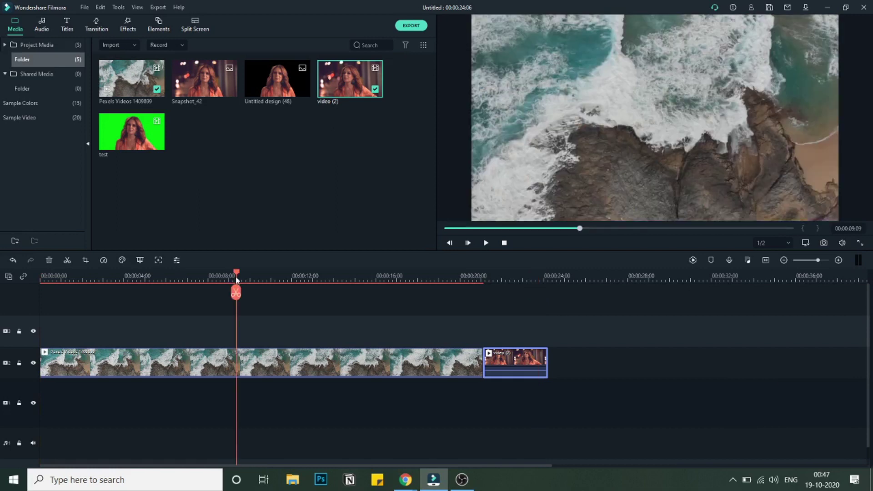
pyautogui.moveTo(235, 278); pyautogui.dragTo(146, 276)
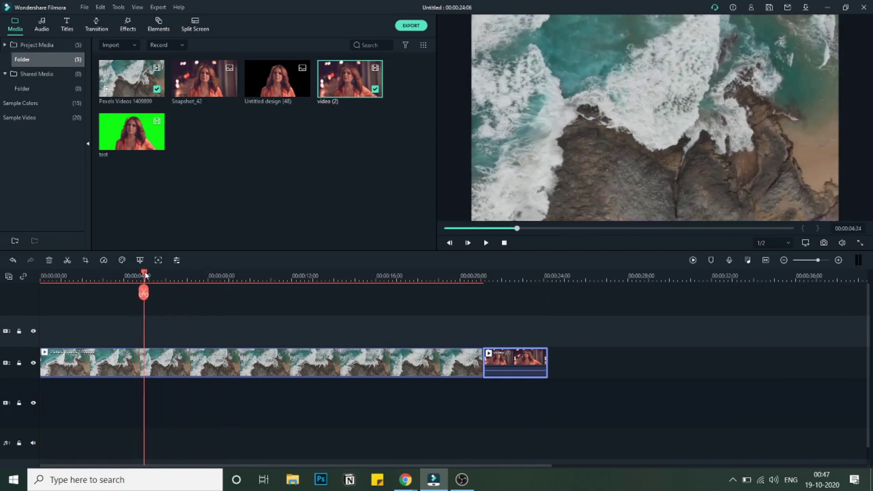
pyautogui.click(145, 295)
pyautogui.press('Delete')
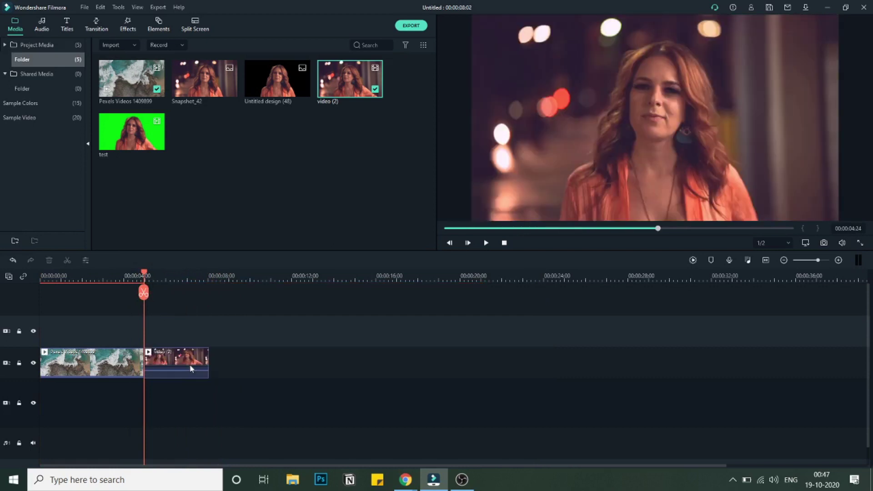
# Place the green-screen test clip on the upper track starting at zero above the ocean clip
pyautogui.moveTo(143, 147); pyautogui.dragTo(108, 328)
pyautogui.moveTo(144, 274); pyautogui.dragTo(106, 274)
pyautogui.moveTo(133, 320); pyautogui.dragTo(182, 328)
pyautogui.click(98, 331)
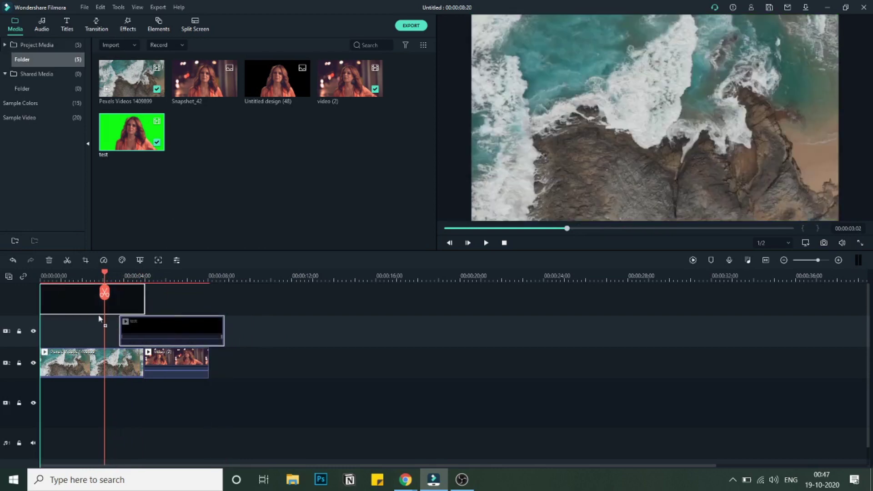
pyautogui.press('Delete')
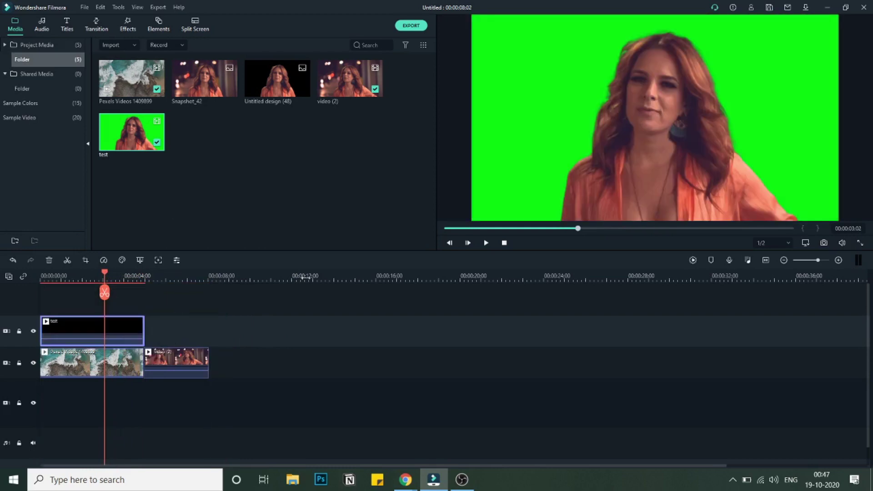
# Move video (2) later on the timeline, leaving a short gap, with the playhead at 05:13
pyautogui.moveTo(305, 277); pyautogui.dragTo(473, 277)
pyautogui.moveTo(319, 362); pyautogui.dragTo(404, 364)
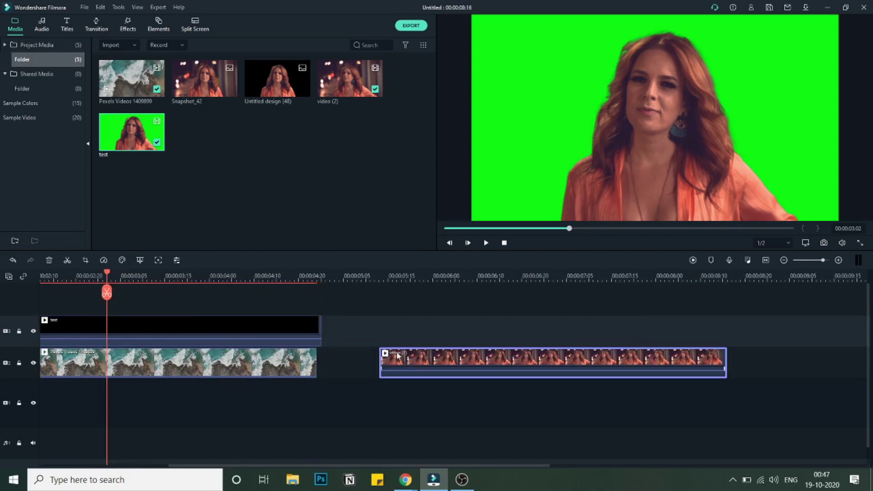
pyautogui.click(380, 278)
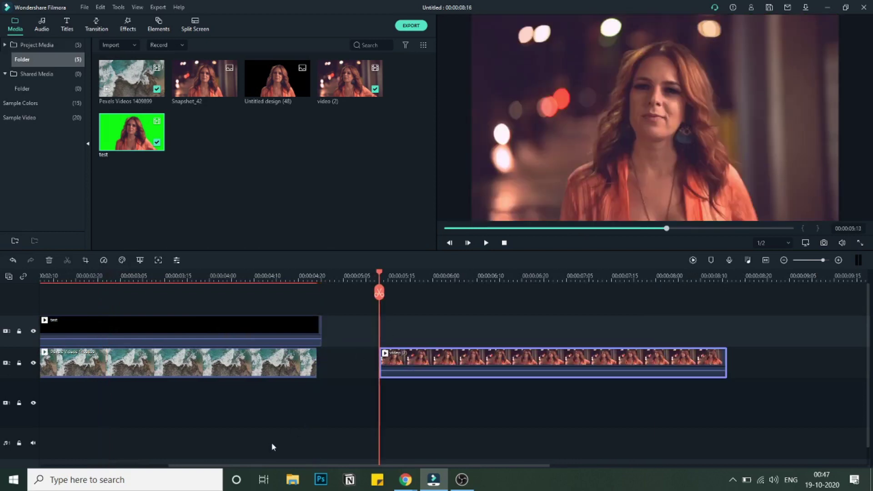
pyautogui.rightClick(385, 360)
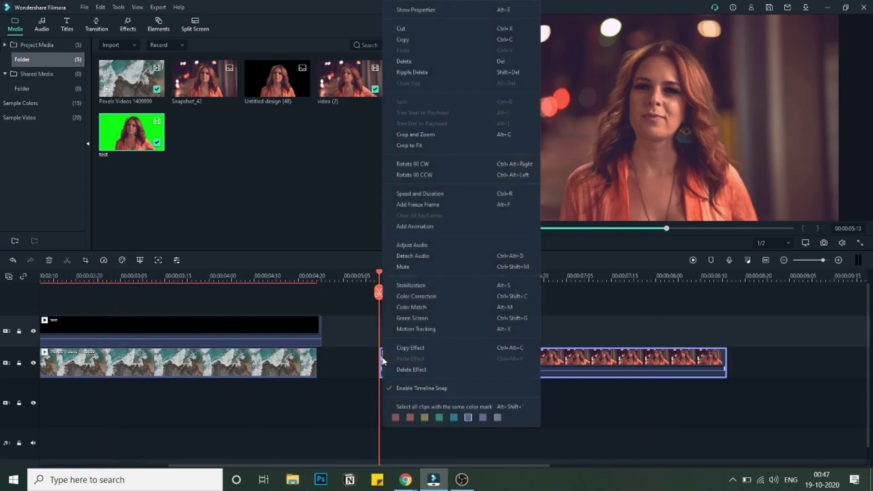
# Add a freeze frame at the start of video (2) and trim it to about 00:00:00:15
pyautogui.click(449, 207)
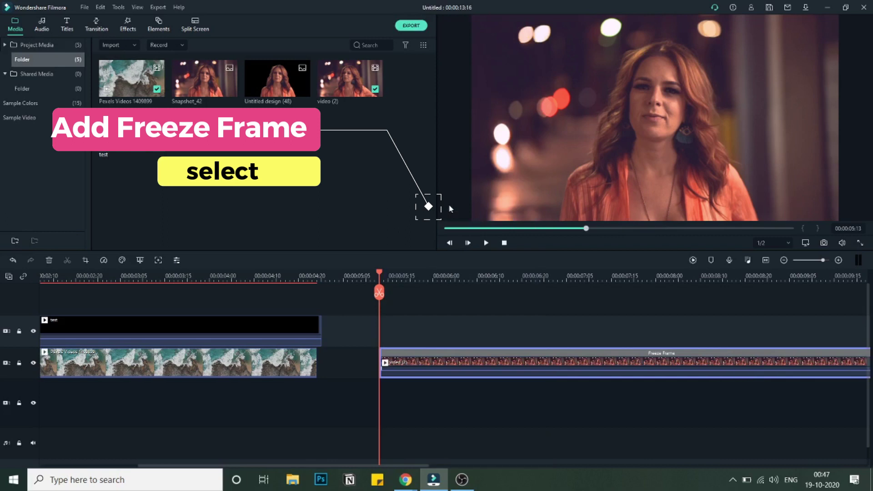
pyautogui.scroll(-3, 708, 327)
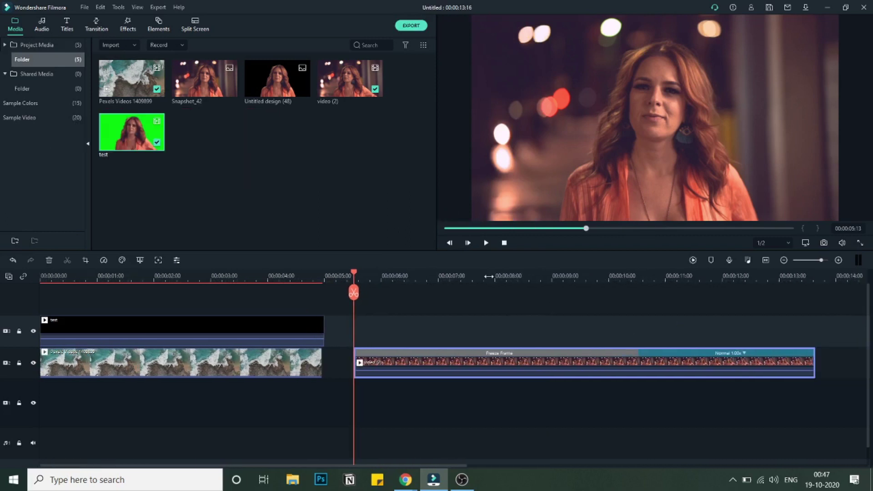
pyautogui.moveTo(566, 352); pyautogui.dragTo(326, 354)
# Butt video (2) against the ocean clip and nudge the test clip later on the overlay track
pyautogui.click(233, 321)
pyautogui.moveTo(234, 323); pyautogui.dragTo(270, 320)
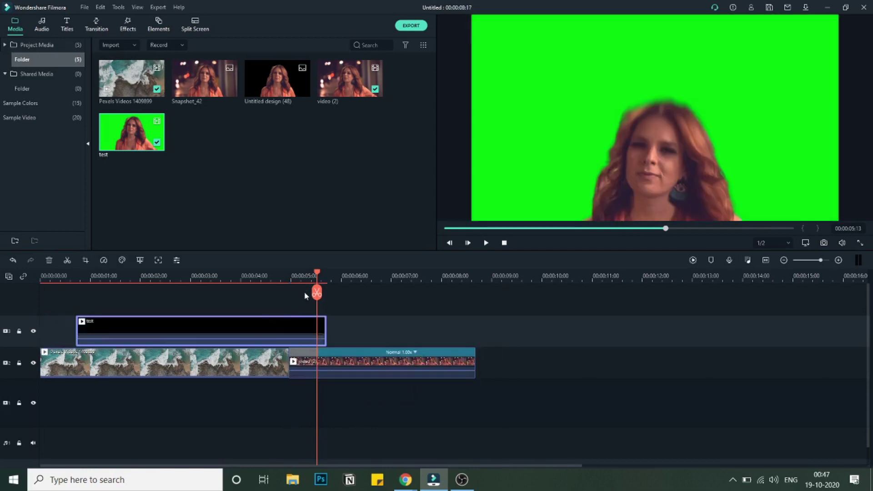
pyautogui.scroll(-2, 233, 276)
pyautogui.scroll(-1, 234, 276)
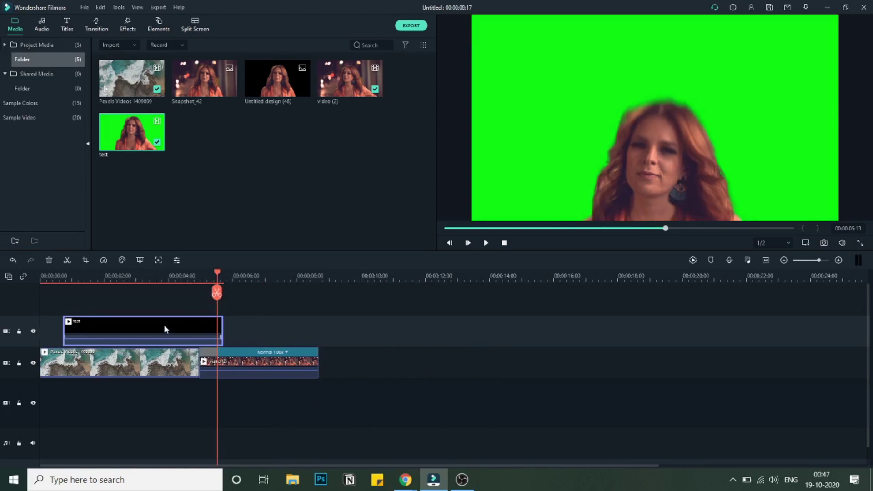
pyautogui.moveTo(163, 323); pyautogui.dragTo(186, 326)
# Split the test clip at the playhead, delete its right part, and move the remainder later
pyautogui.moveTo(213, 271); pyautogui.dragTo(185, 297)
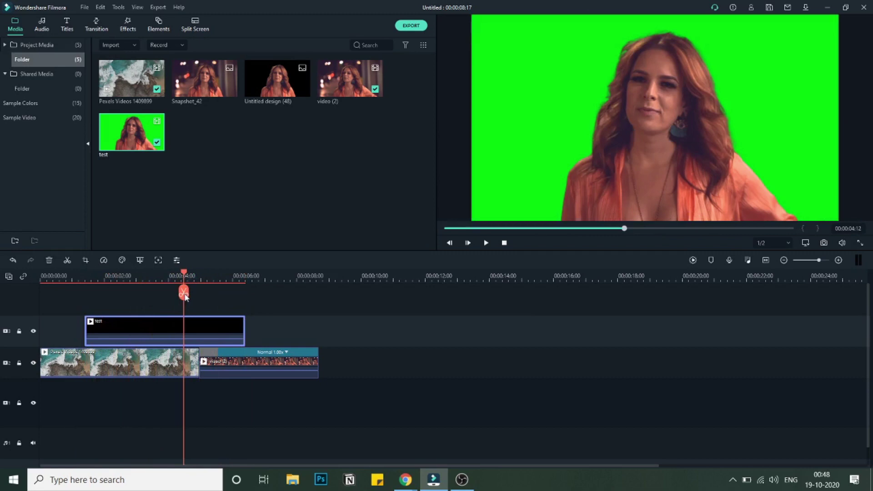
pyautogui.click(184, 293)
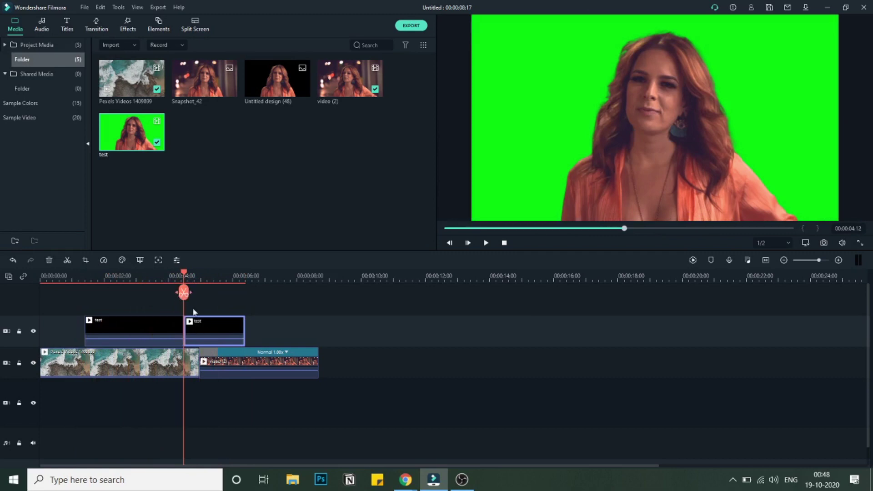
pyautogui.press('Delete')
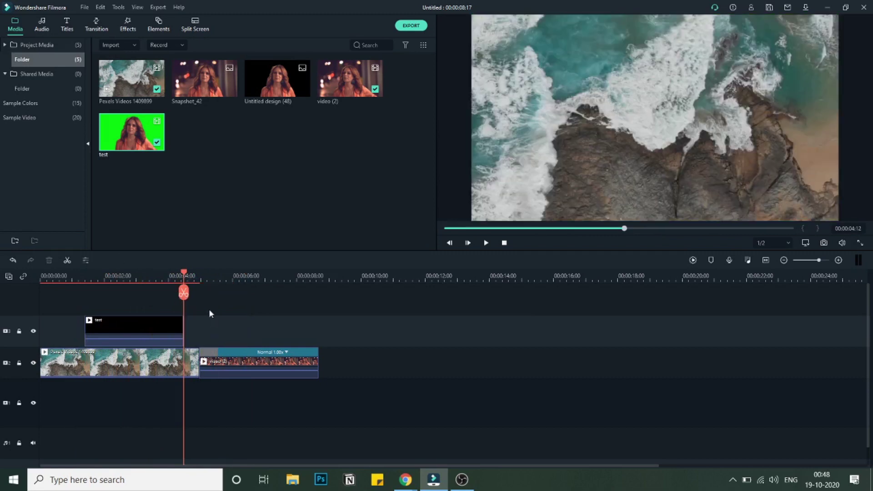
pyautogui.moveTo(139, 332); pyautogui.dragTo(171, 326)
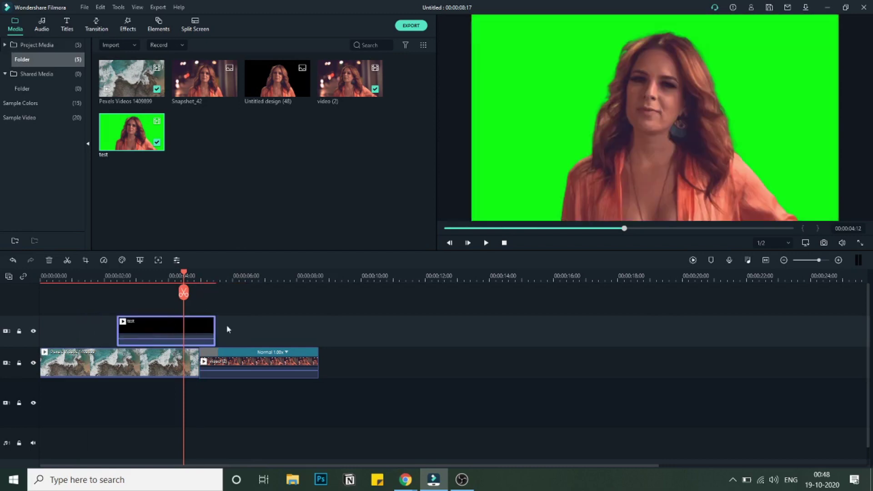
# Reposition the shortened test clip over the end of the ocean clip, starting around 2 seconds
pyautogui.click(210, 354)
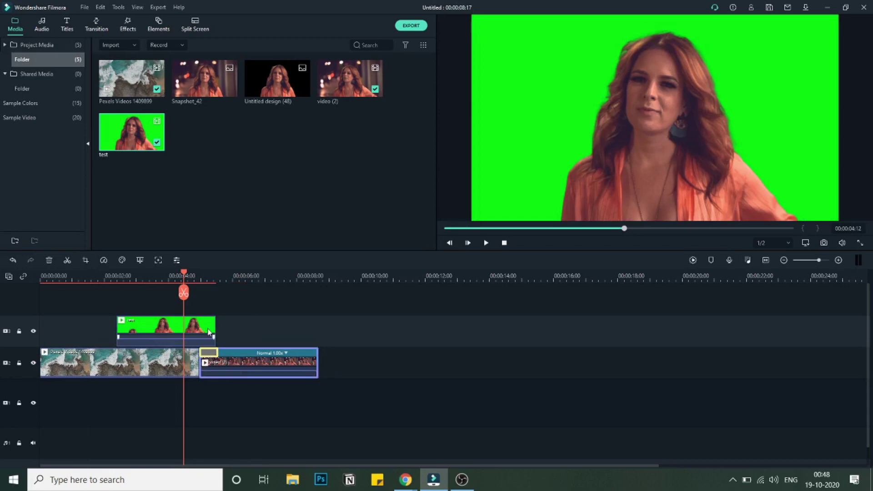
pyautogui.moveTo(207, 331)
pyautogui.mouseDown()
pyautogui.moveTo(195, 322)
pyautogui.moveTo(204, 324)
pyautogui.mouseUp()
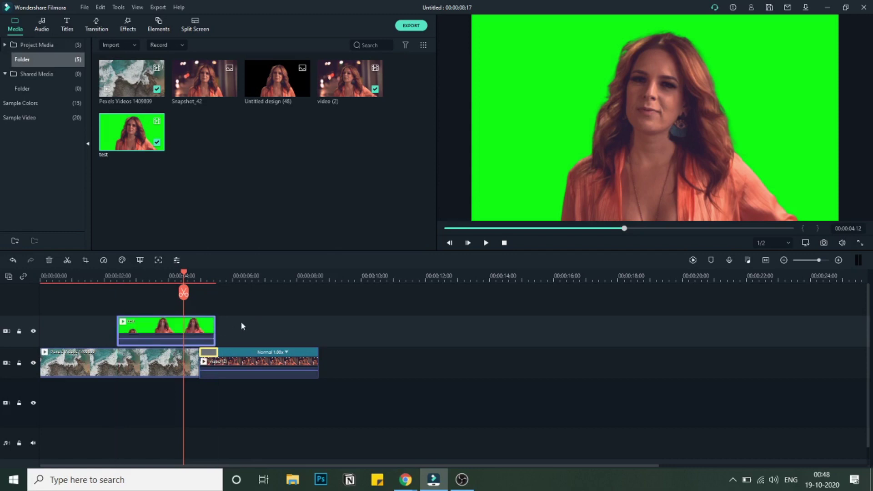
pyautogui.moveTo(184, 273); pyautogui.dragTo(116, 292)
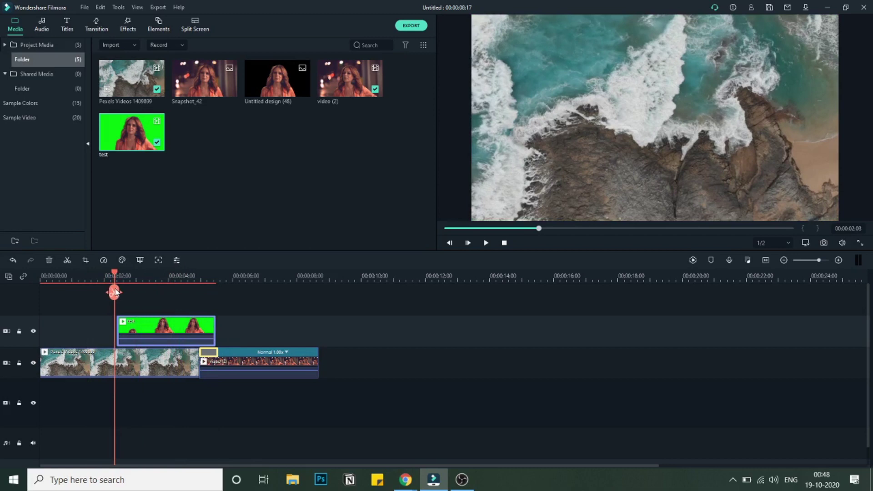
pyautogui.rightClick(157, 323)
# Open the test clip's Chroma Key settings and bring the green-screen clip into the preview
pyautogui.click(153, 325)
pyautogui.click(140, 261)
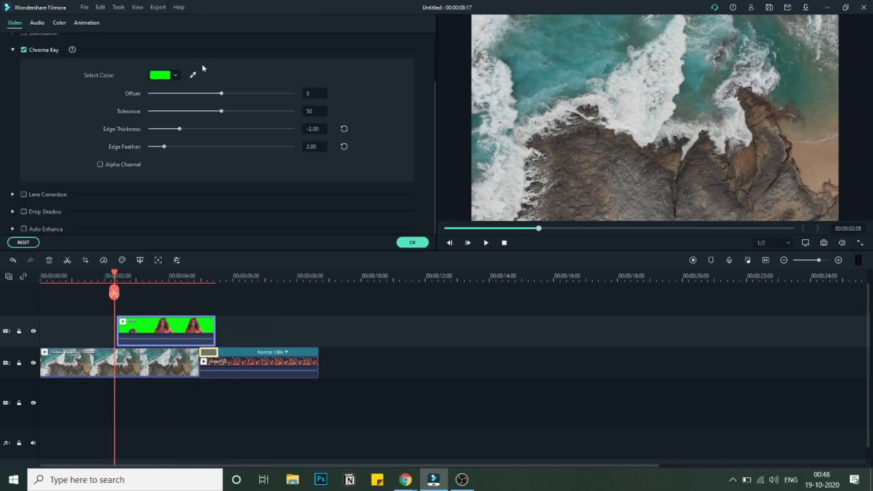
pyautogui.click(193, 74)
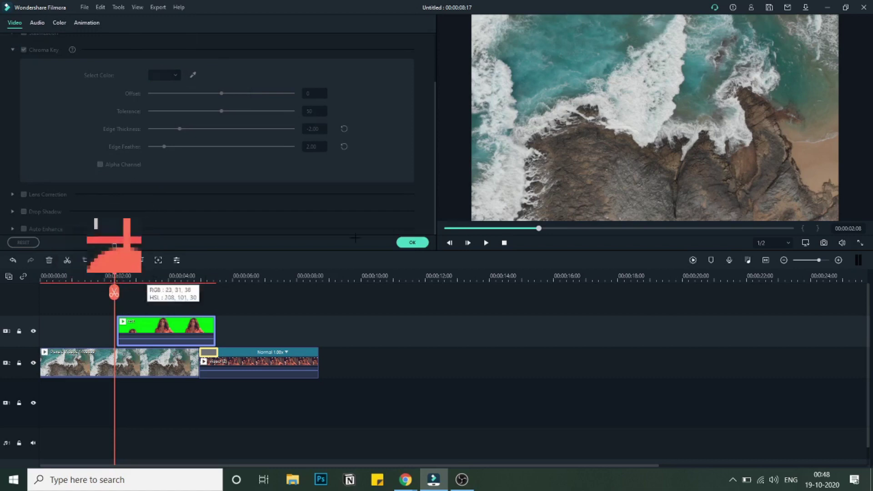
pyautogui.click(413, 242)
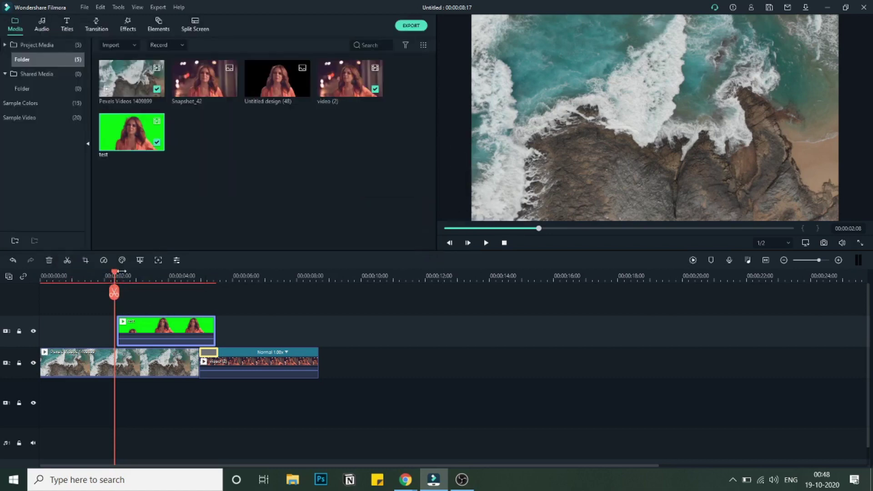
pyautogui.moveTo(118, 278); pyautogui.dragTo(126, 276)
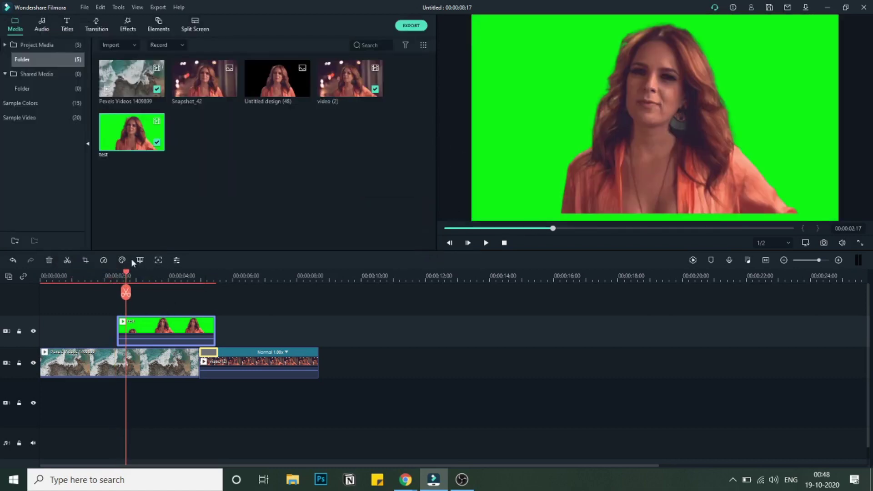
# Key out the green background sampled from the preview, then play the sequence from the start
pyautogui.click(140, 261)
pyautogui.click(196, 75)
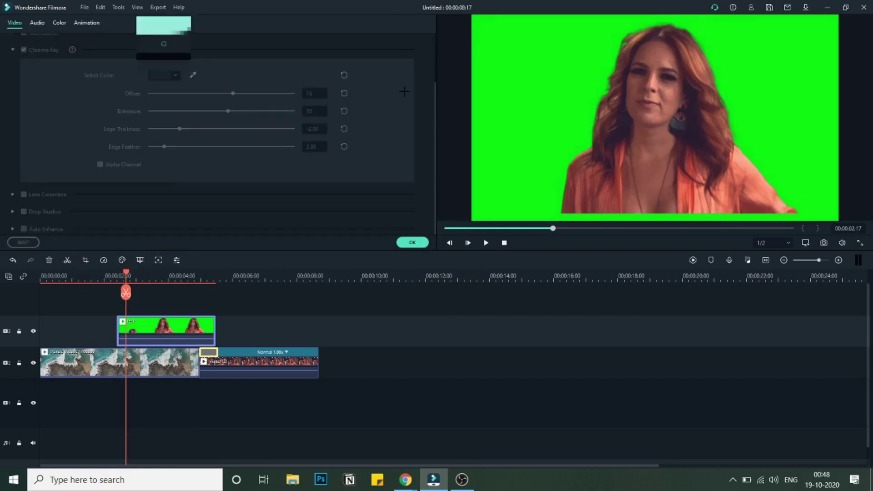
pyautogui.click(503, 147)
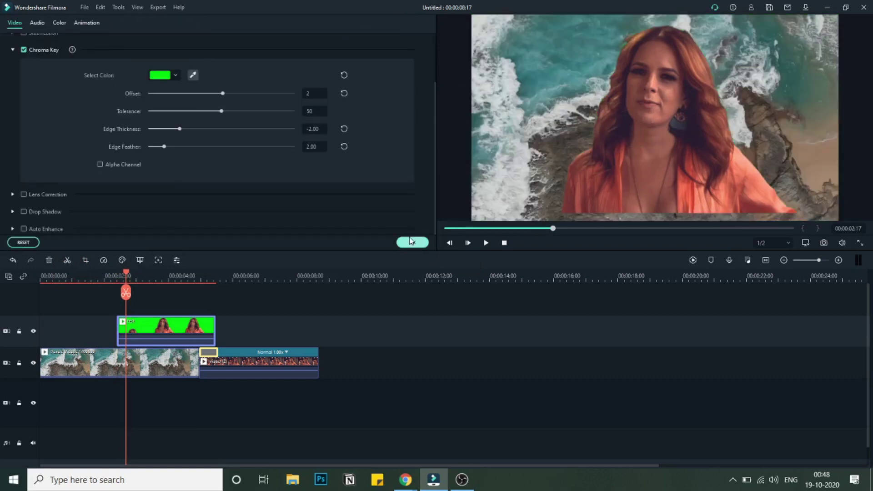
pyautogui.click(411, 243)
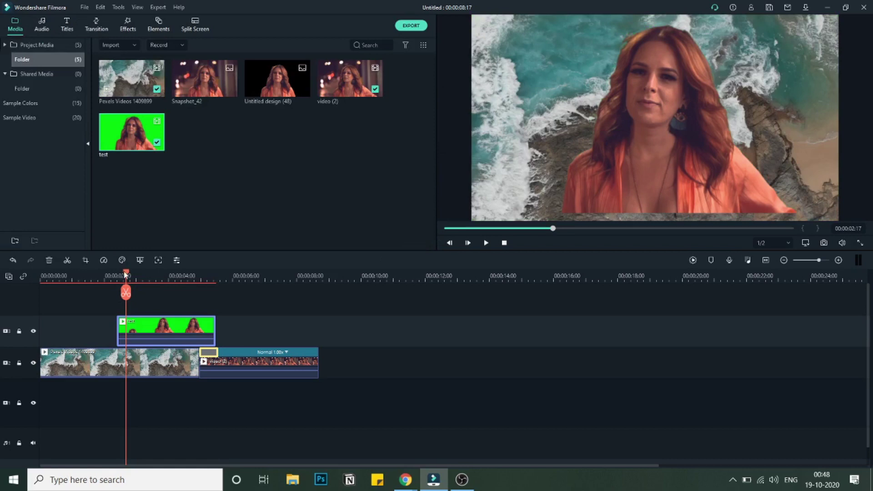
pyautogui.moveTo(126, 273); pyautogui.dragTo(48, 275)
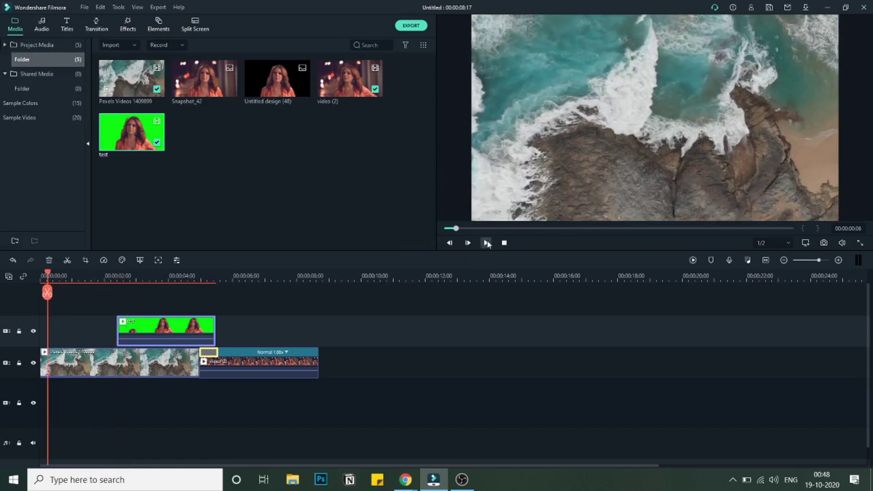
pyautogui.click(487, 243)
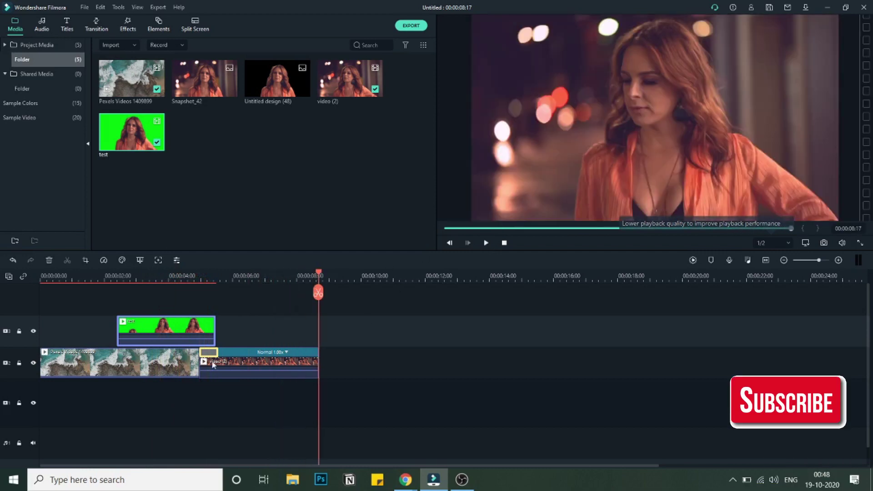
# Lengthen the freeze frame to about one second, move the keyed overlay later, and review playback
pyautogui.moveTo(220, 353); pyautogui.dragTo(231, 351)
pyautogui.moveTo(195, 323); pyautogui.dragTo(211, 328)
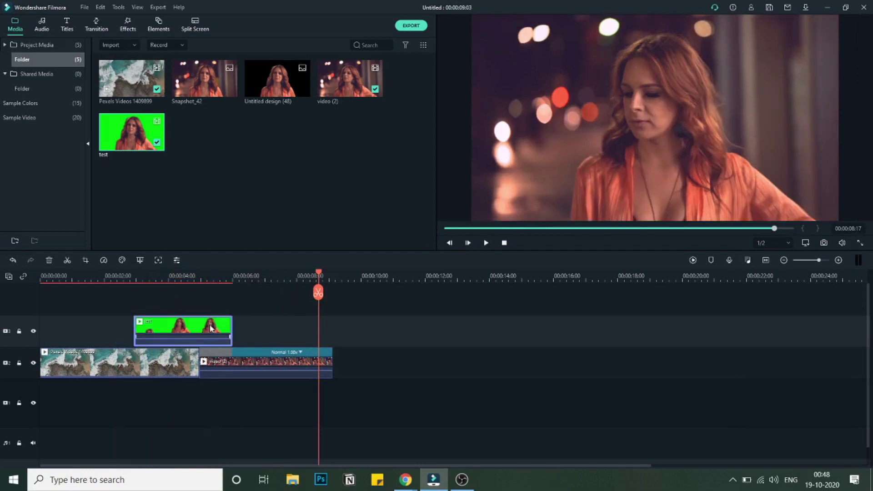
pyautogui.click(116, 276)
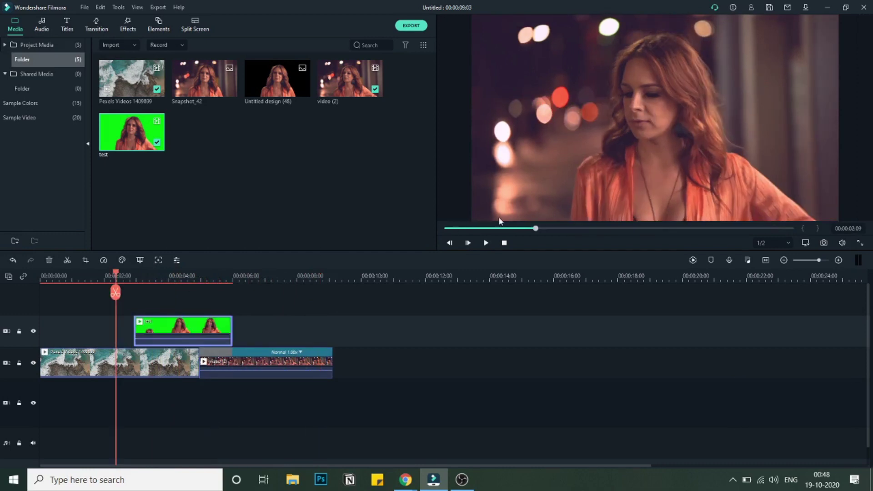
pyautogui.click(485, 243)
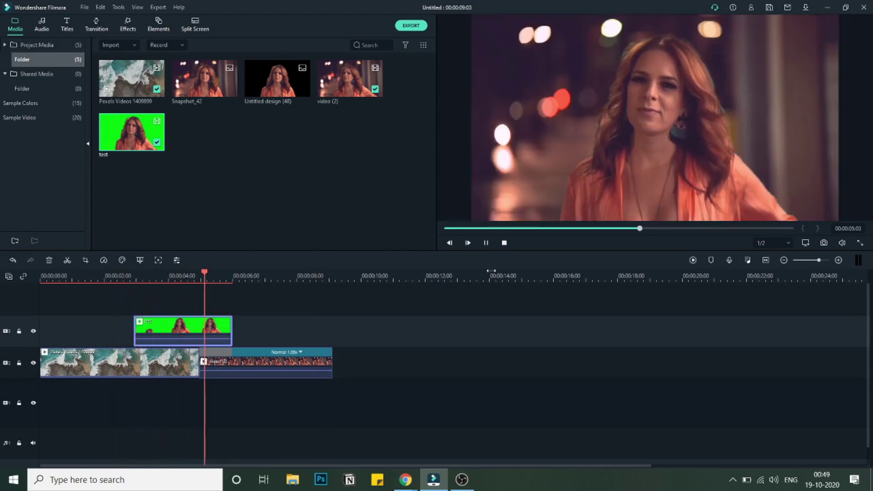
pyautogui.click(487, 244)
# Extend the freeze frame further and check where the overlay ends around 4–5 seconds
pyautogui.moveTo(228, 352); pyautogui.dragTo(217, 328)
pyautogui.click(217, 327)
pyautogui.click(591, 228)
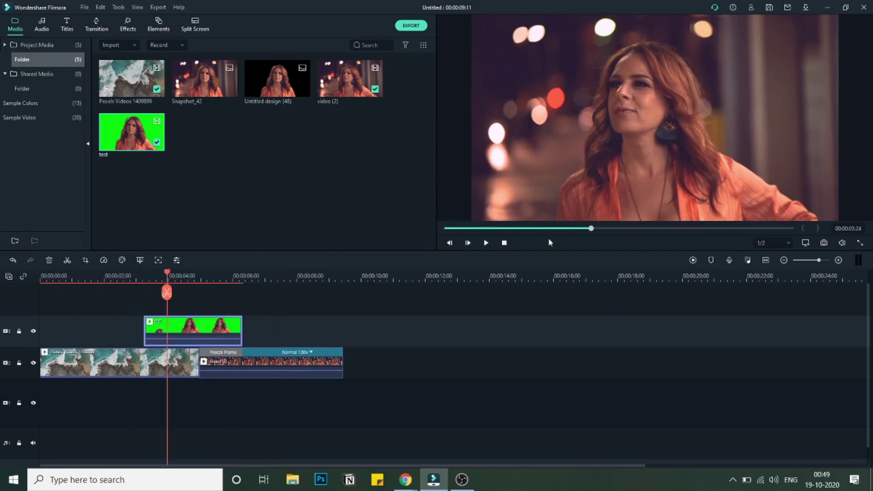
pyautogui.click(483, 245)
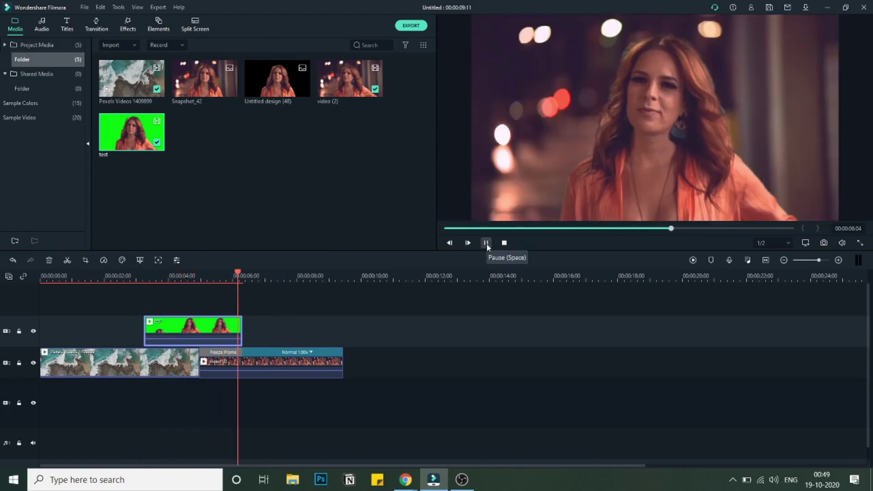
pyautogui.click(486, 243)
pyautogui.click(199, 276)
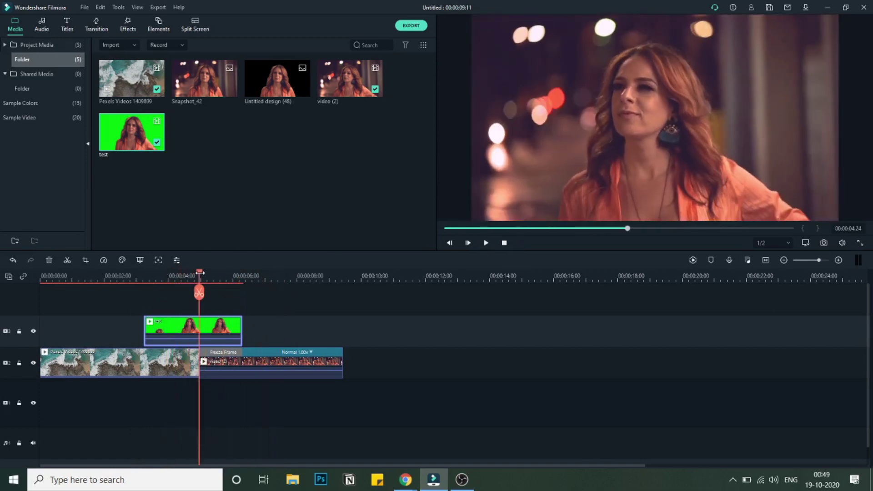
pyautogui.click(205, 274)
pyautogui.moveTo(209, 273); pyautogui.dragTo(191, 274)
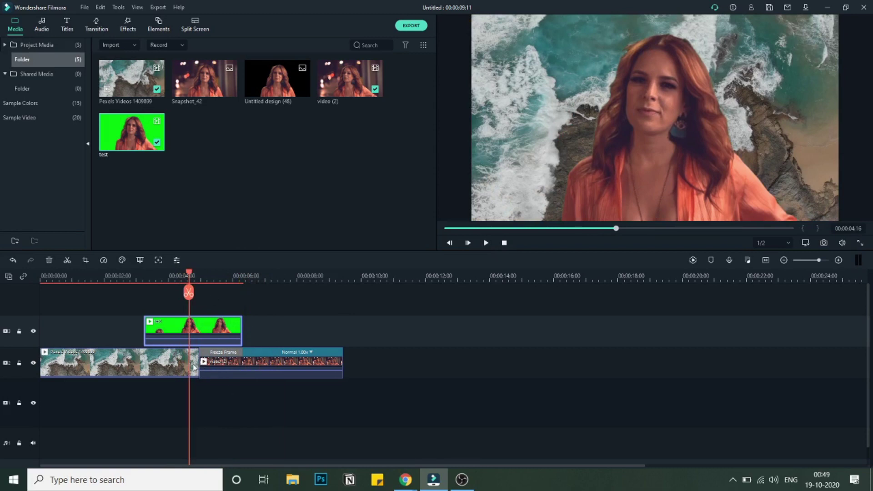
# Search transitions for 'col', place Colour Distance between the ocean clip and freeze frame, and preview it
pyautogui.click(108, 28)
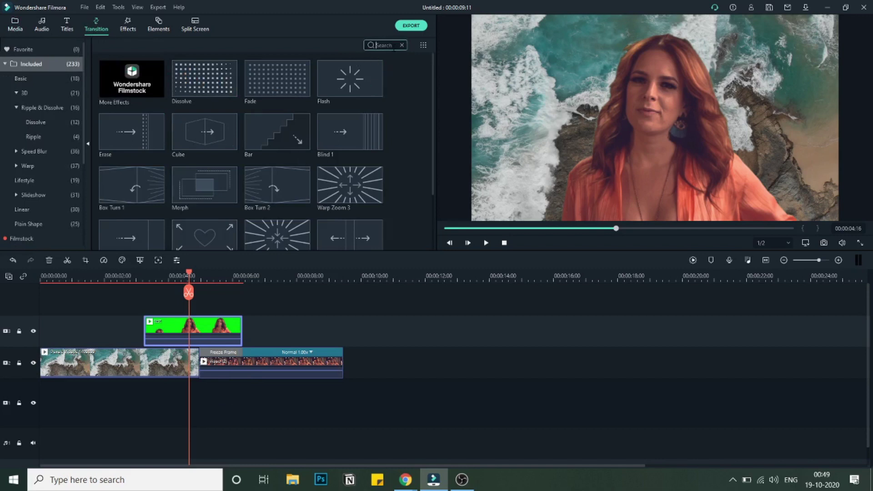
pyautogui.write('col')
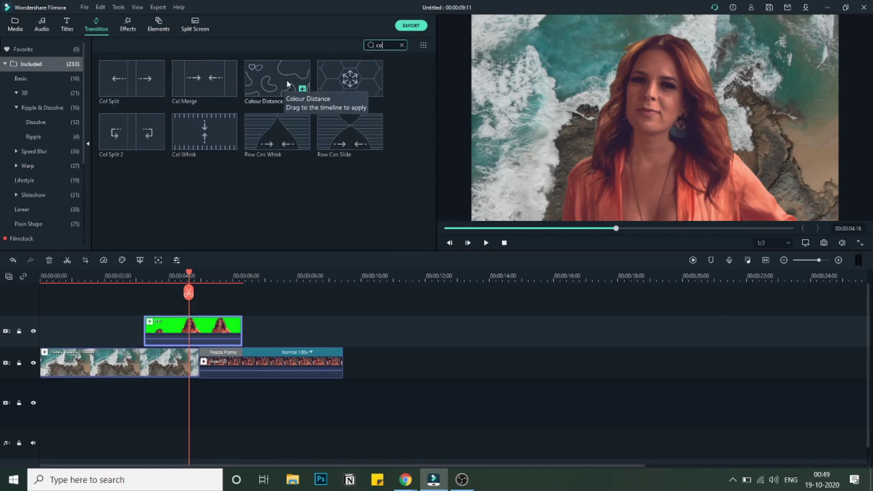
pyautogui.moveTo(291, 98); pyautogui.dragTo(220, 364)
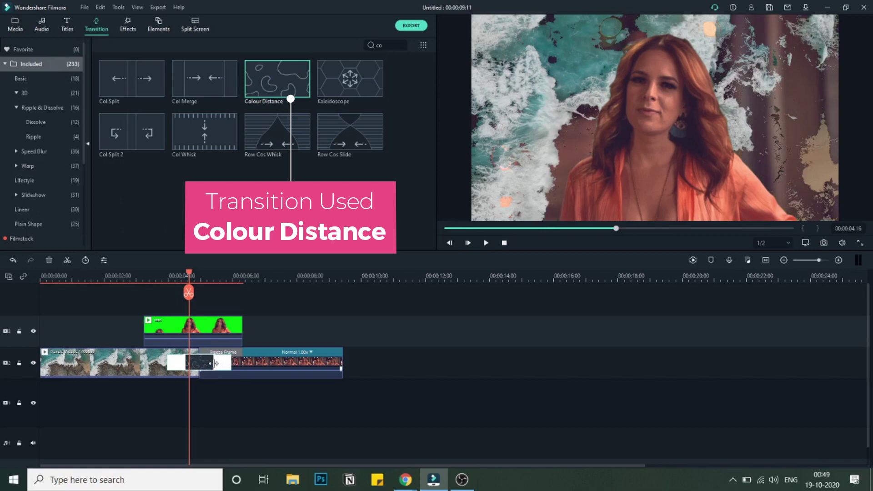
pyautogui.click(121, 275)
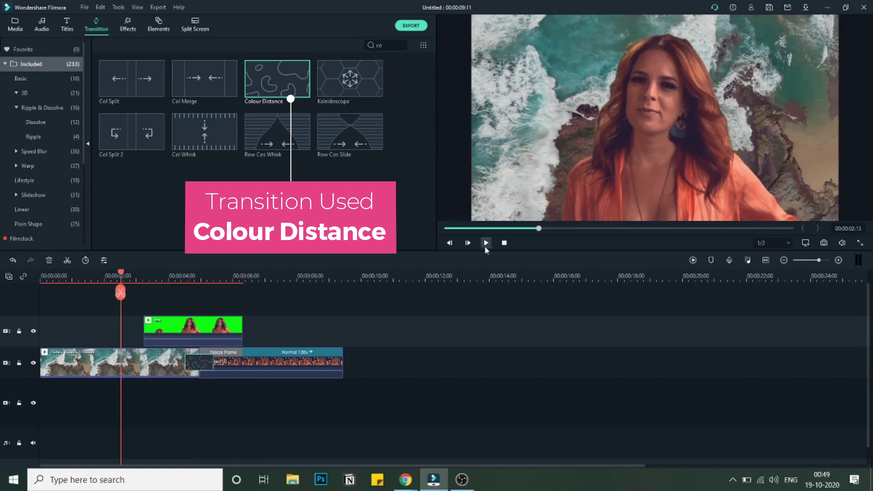
pyautogui.click(483, 245)
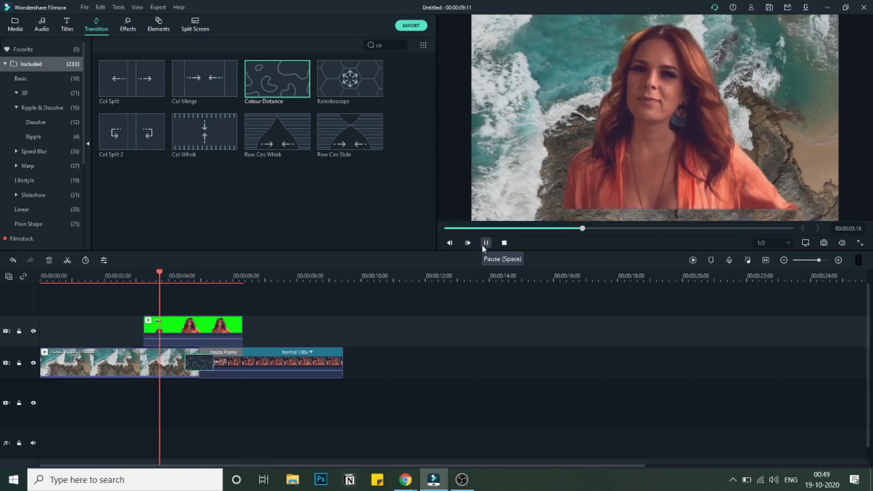